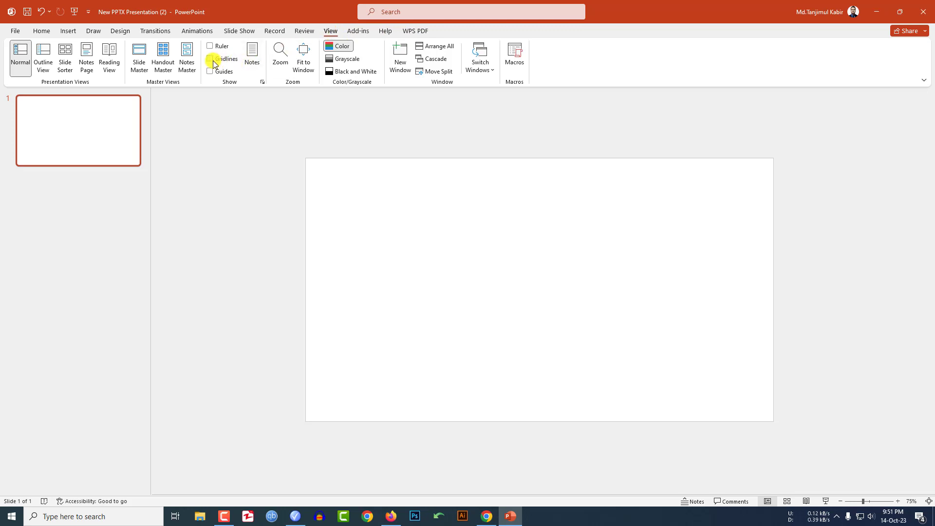
Open the Shapes gallery from the Insert tab to start adding shapes
scroll(156, 83, up, 9)
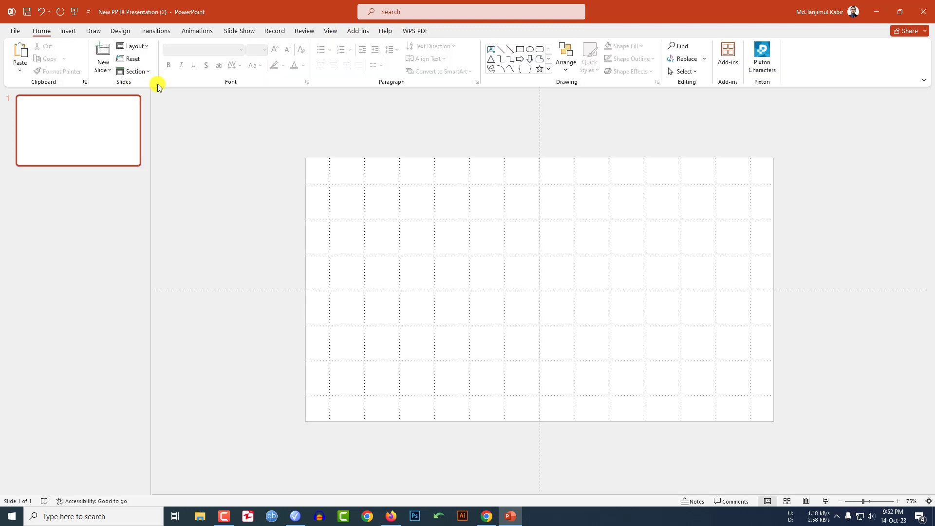
click(68, 31)
click(165, 59)
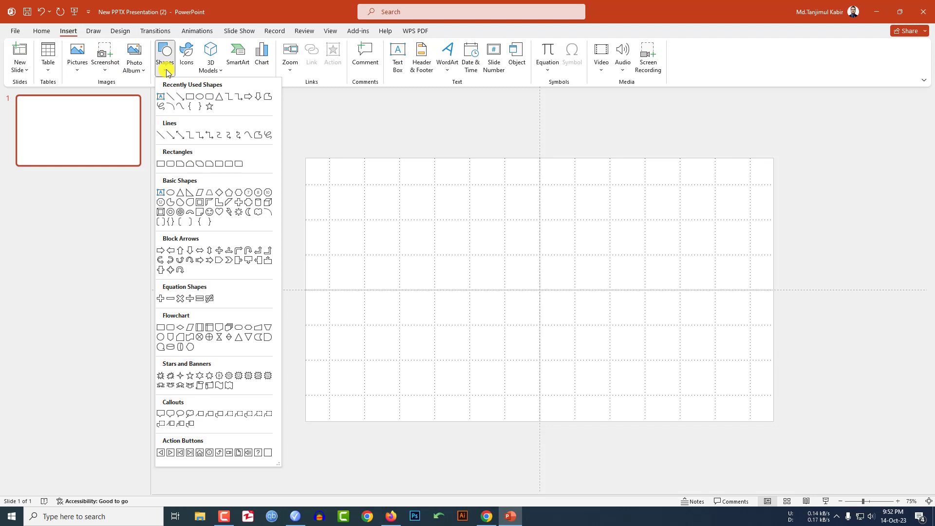
Draw a rounded rectangle in the upper-left and size it 1.95" wide by 2.66" tall
click(207, 98)
drag(404, 188, 476, 286)
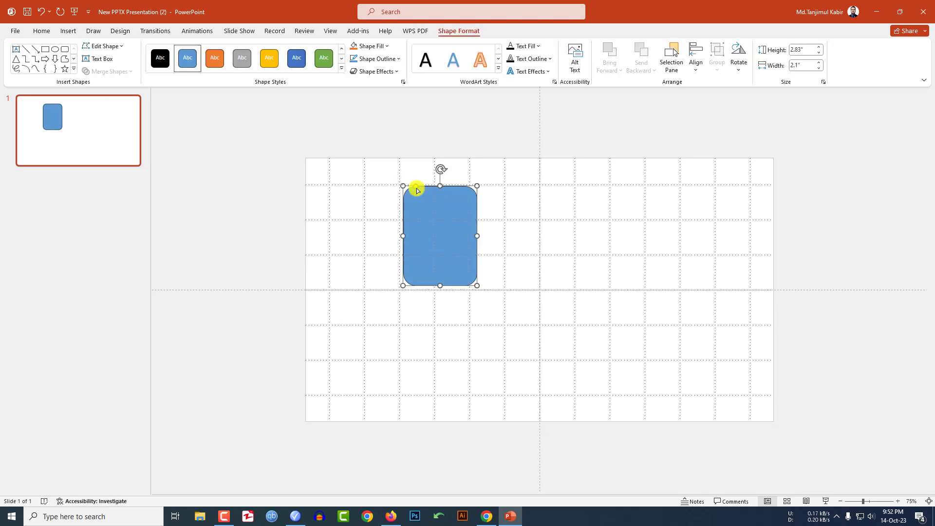
drag(415, 189, 414, 189)
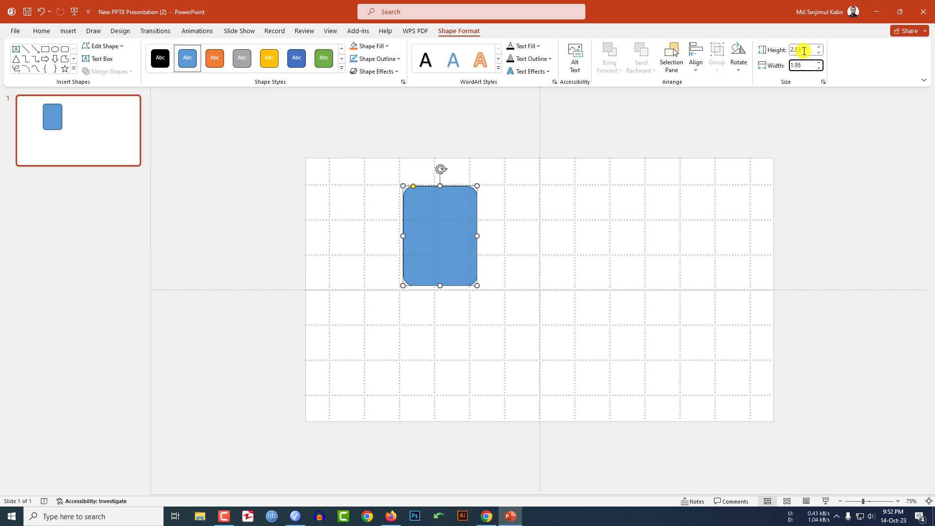
click(804, 51)
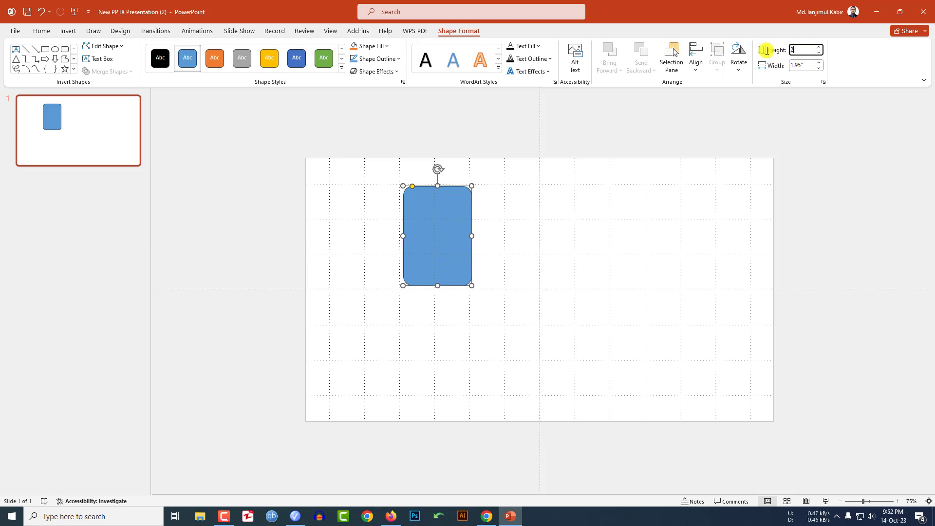
text(2.66)
click(400, 59)
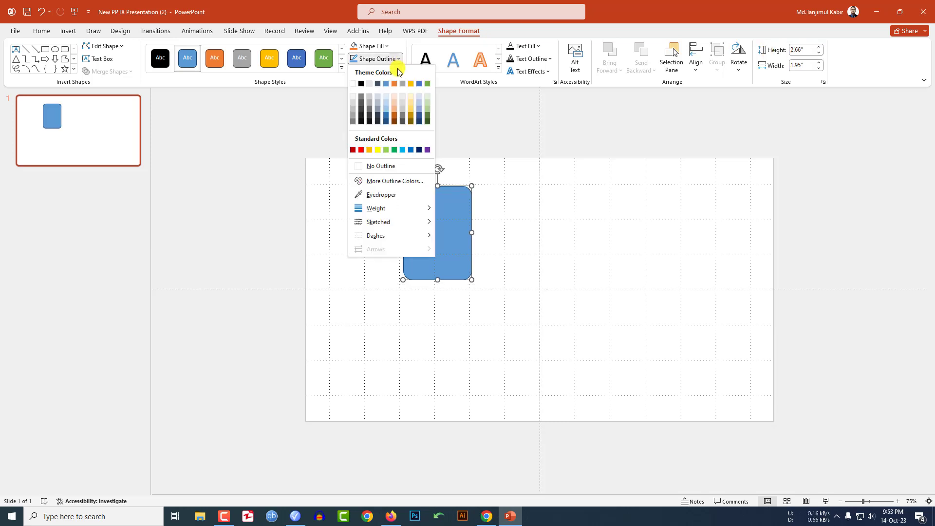
Remove the card's outline and fill it White, Background 1, Darker 5%
click(378, 166)
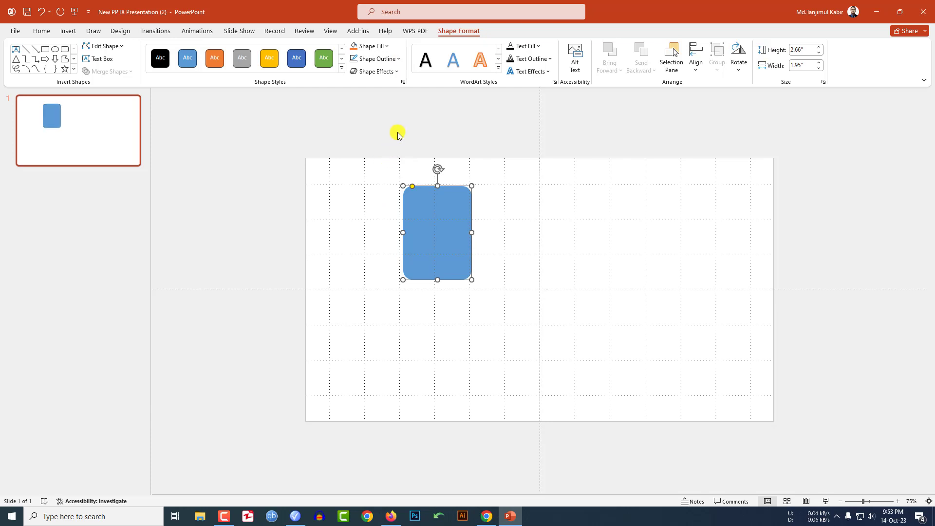
click(387, 47)
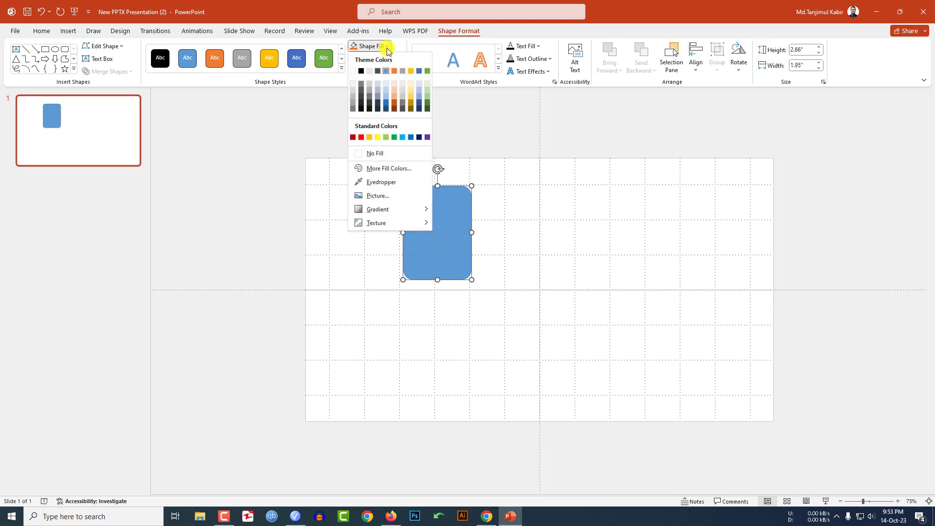
click(353, 83)
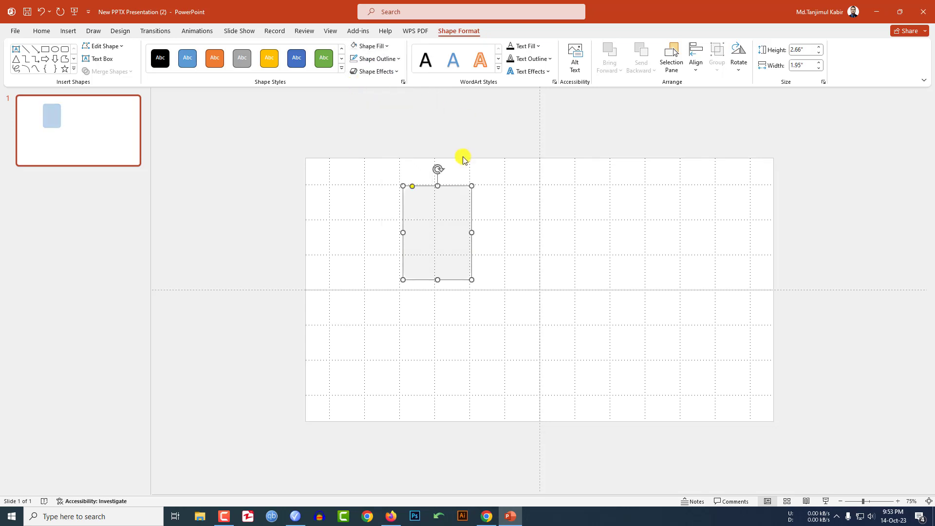
Give the card an Offset: Bottom shadow
click(390, 73)
mouse_move(396, 109)
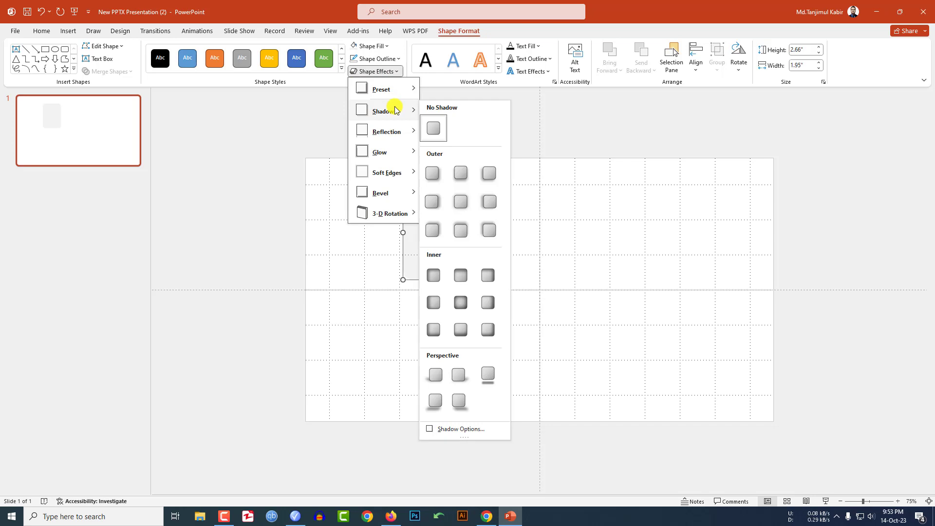
click(466, 176)
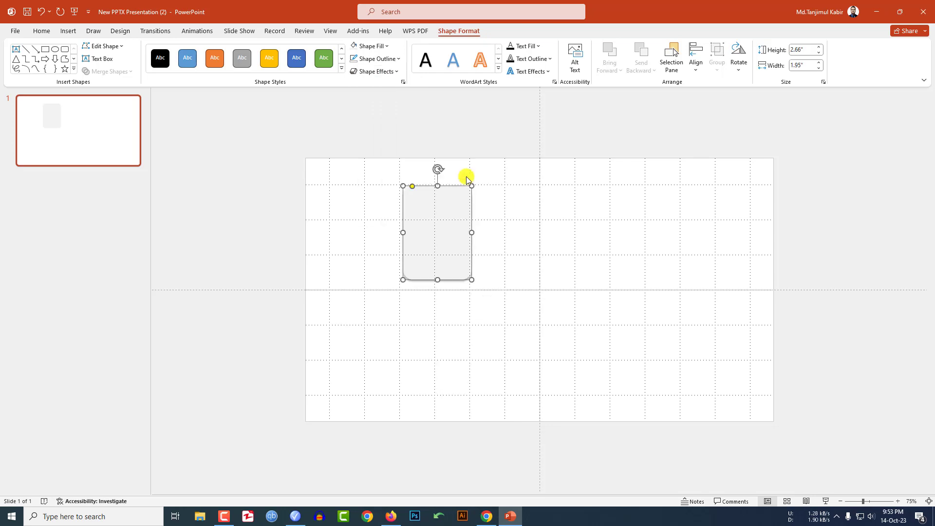
right_click(455, 198)
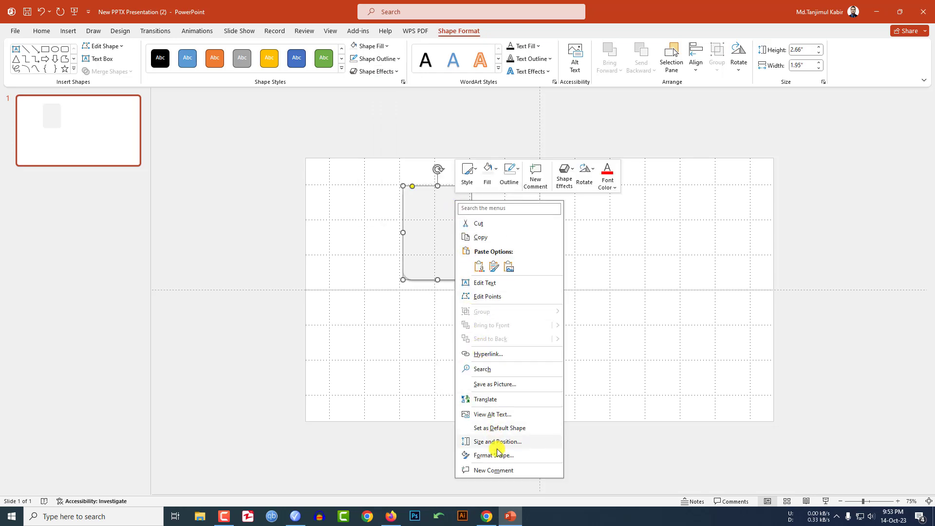
In Format Shape's shadow settings, set transparency 50% and size 102%
click(482, 454)
click(832, 132)
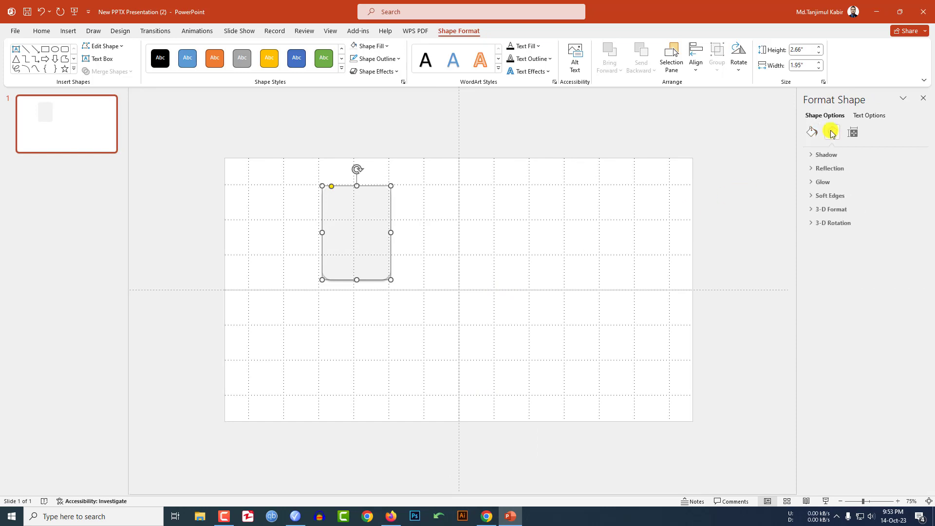
click(834, 155)
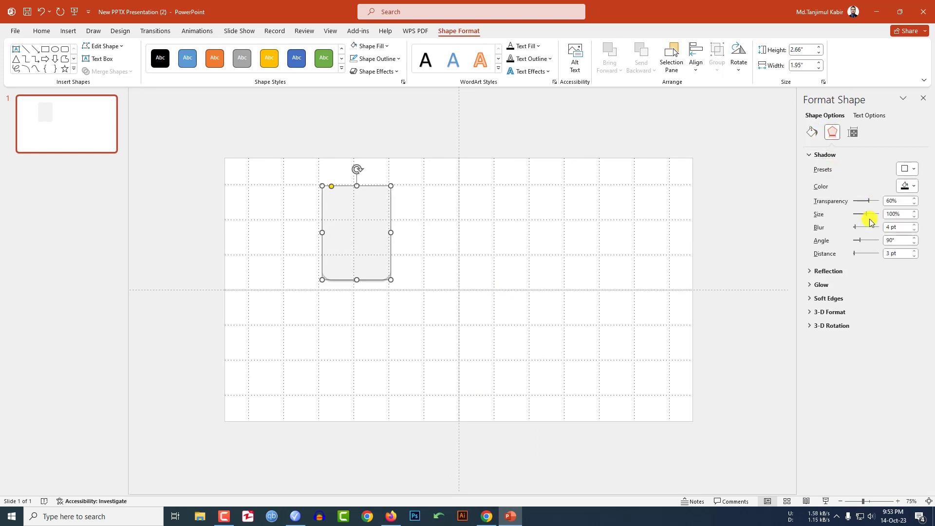
click(893, 200)
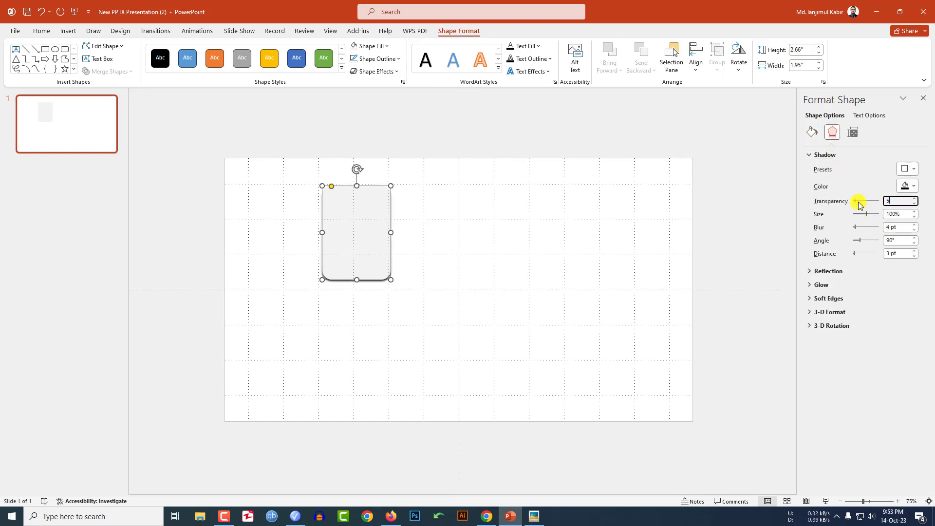
text(50)
key(Tab)
text(10)
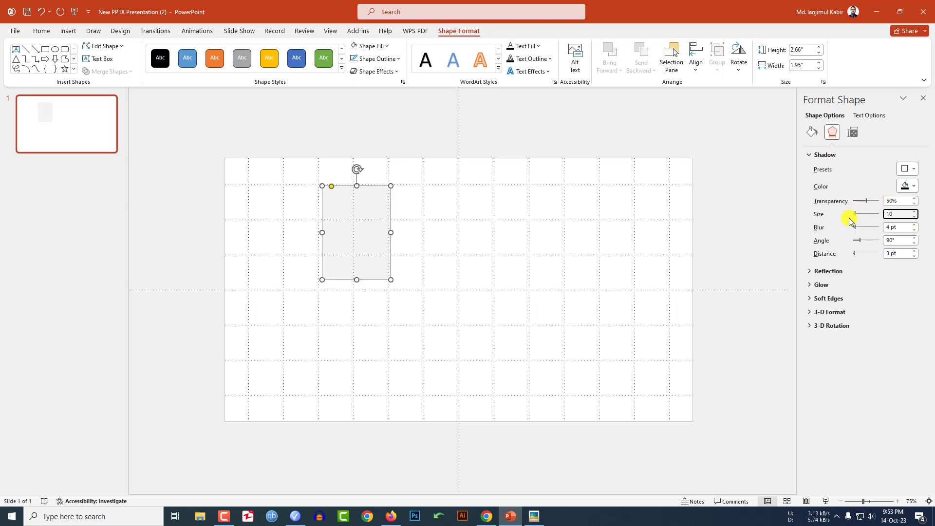
text(2)
Set the shadow blur to 10 pt, angle 0° and distance 0 pt
key(Tab)
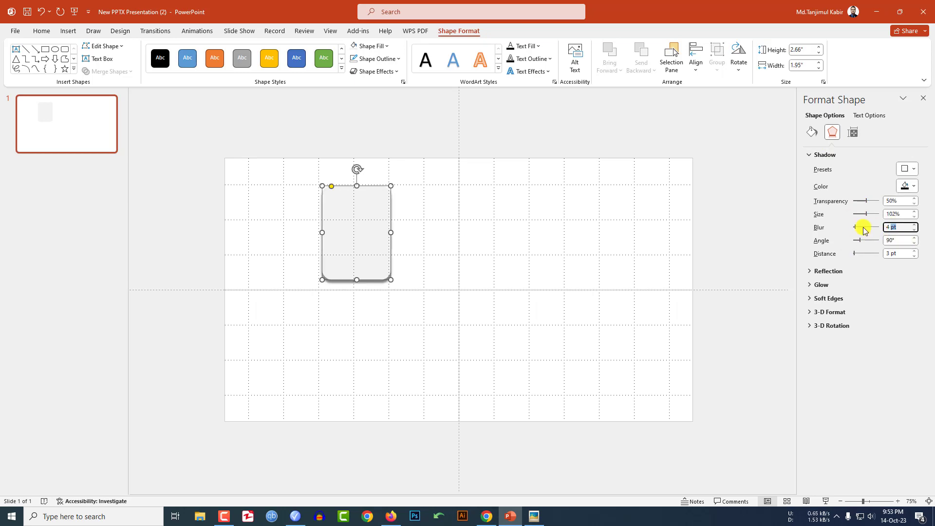
text(10)
key(Tab)
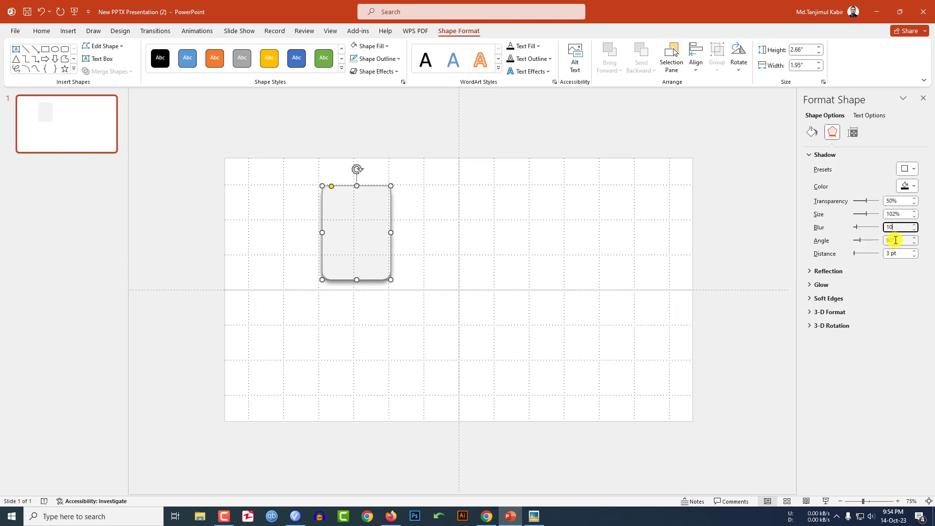
text(0)
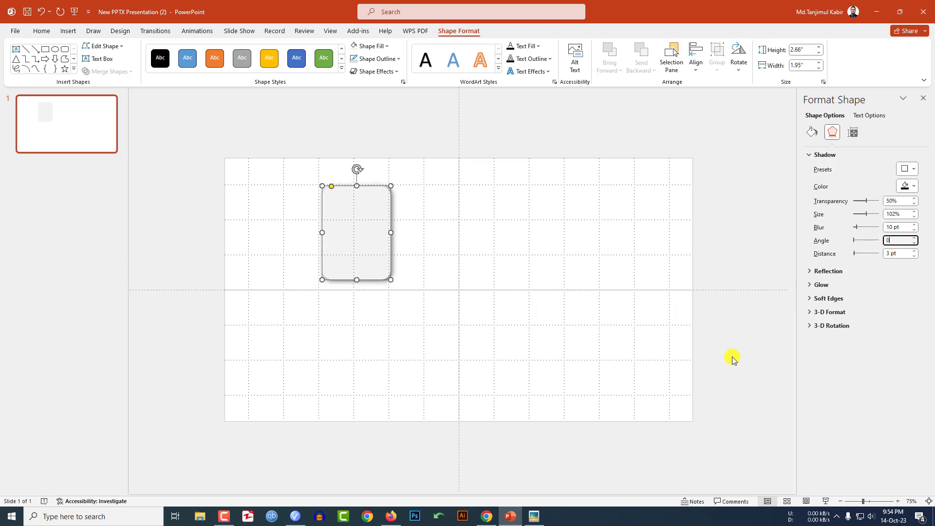
key(Tab)
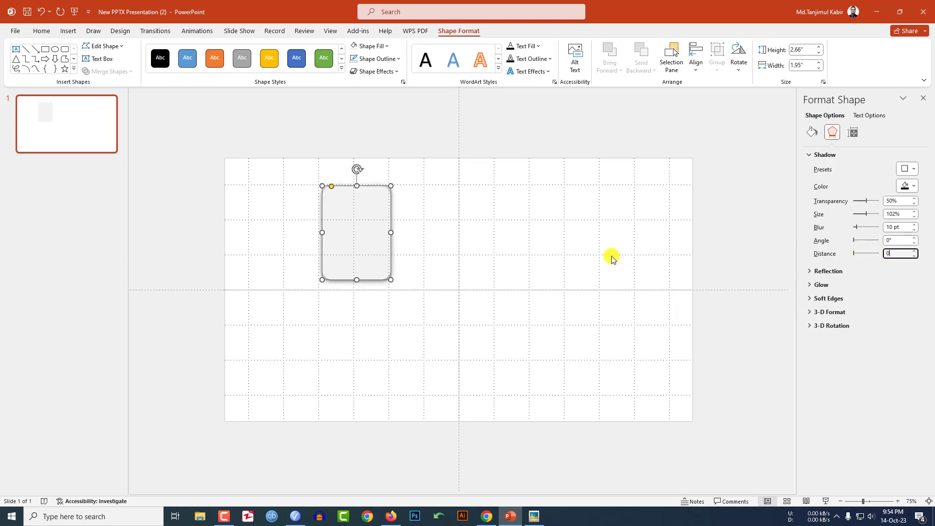
click(520, 254)
click(366, 243)
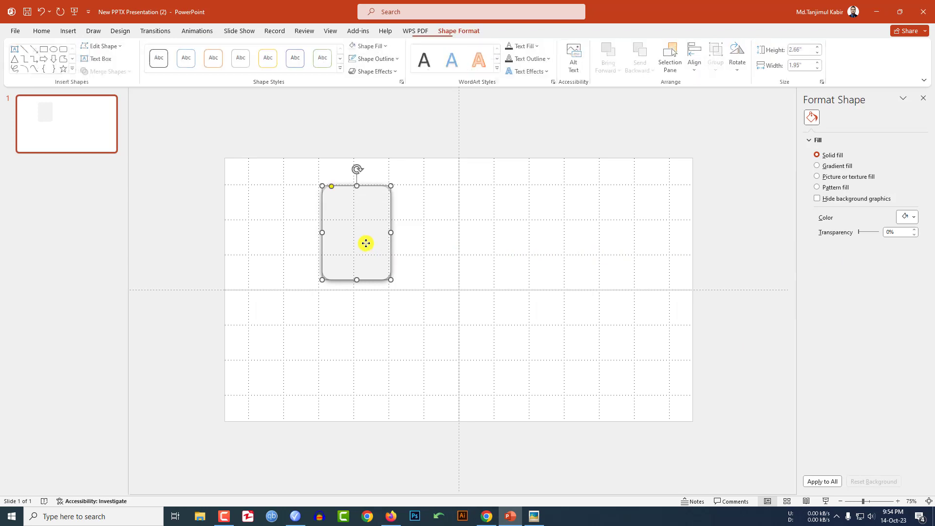
click(438, 242)
scroll(381, 246, up, 2)
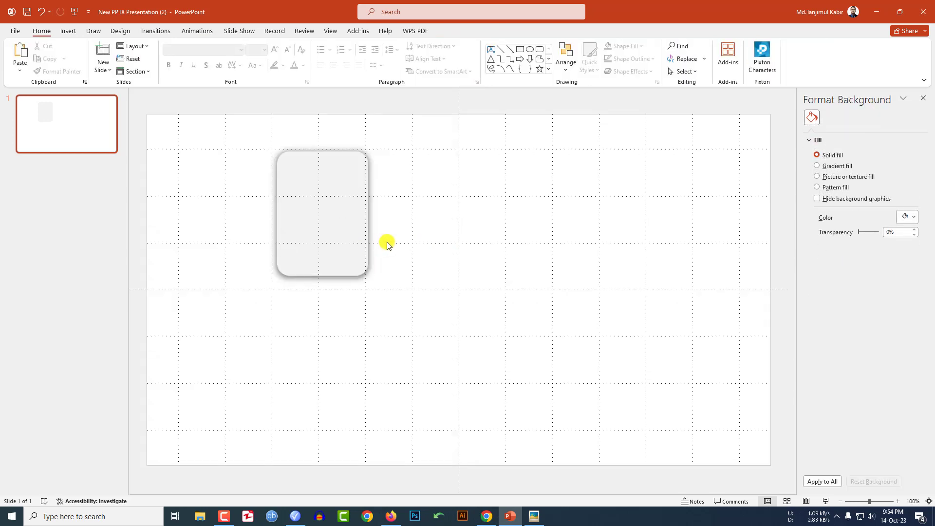
Draw a thin outline-free rectangle bar and shorten it to 0.7" near the card's top
click(68, 30)
click(163, 68)
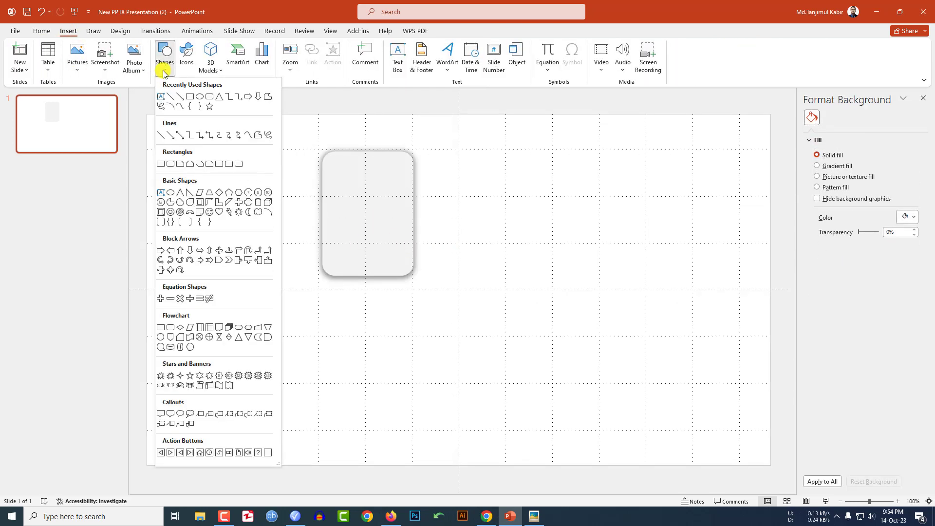
click(230, 165)
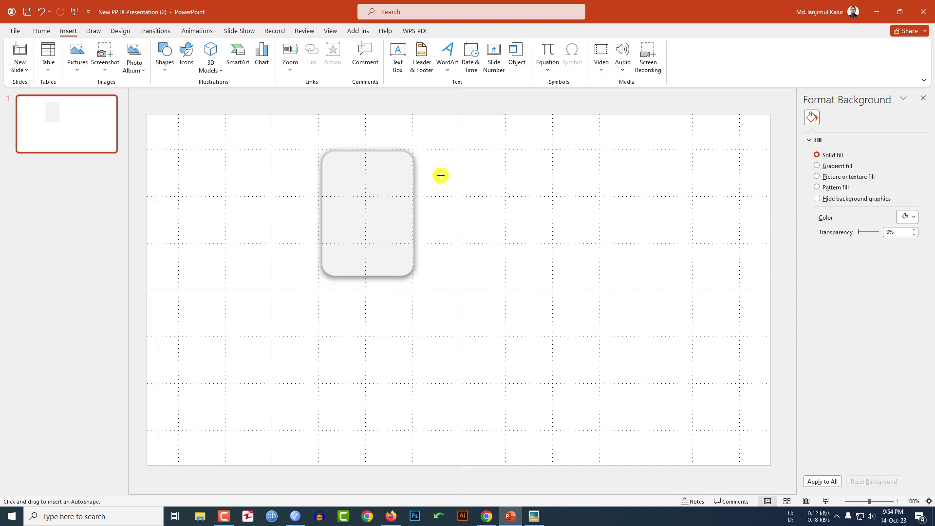
mouse_move(451, 179)
mouse_down()
mouse_move(496, 184)
mouse_move(495, 194)
mouse_move(491, 176)
mouse_move(468, 179)
mouse_up()
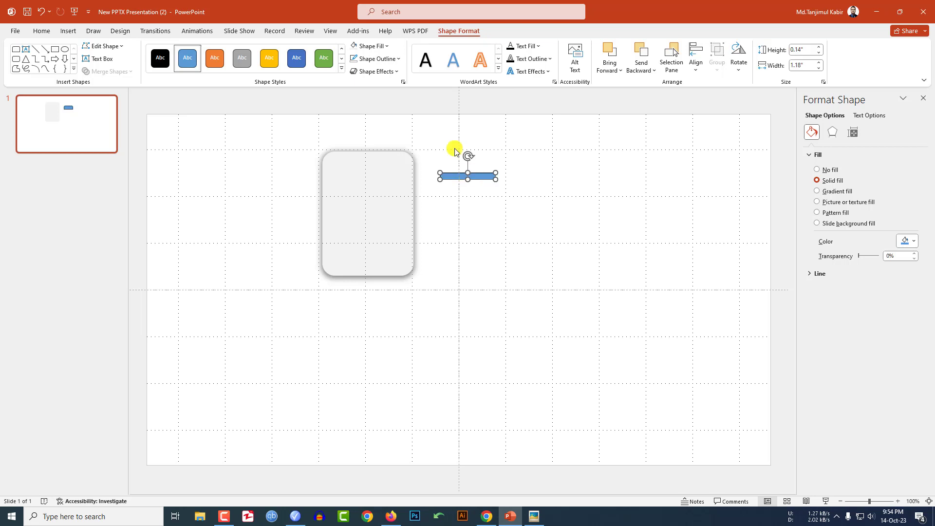
click(390, 59)
click(382, 163)
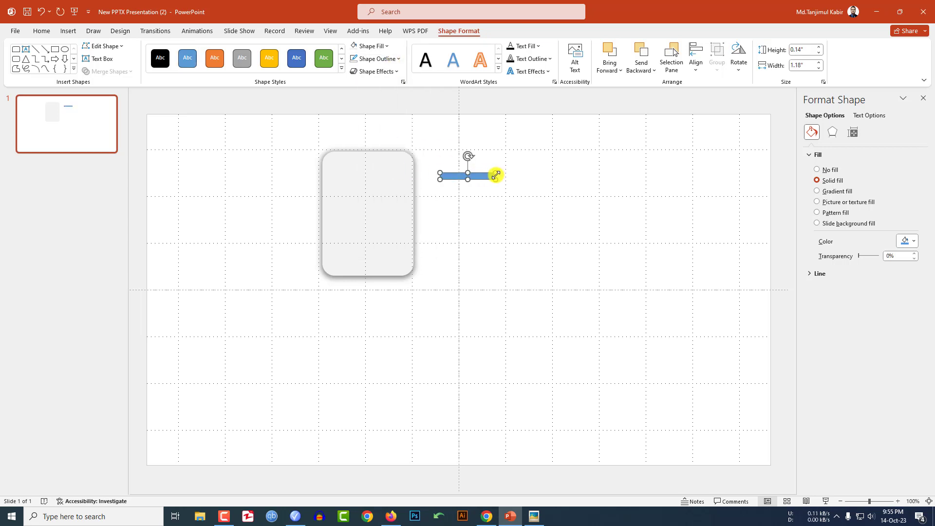
drag(497, 172, 374, 172)
key(Escape)
click(378, 173)
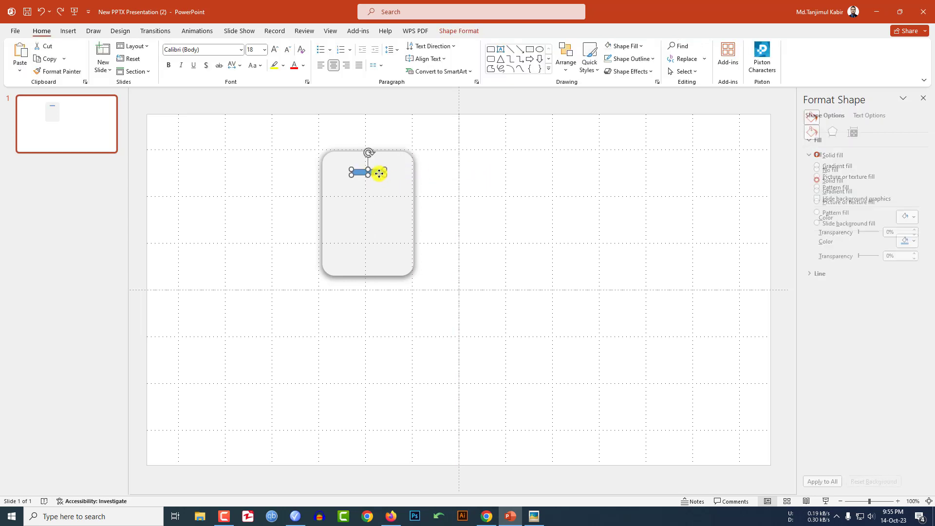
Flip the small blue bar vertically
click(482, 31)
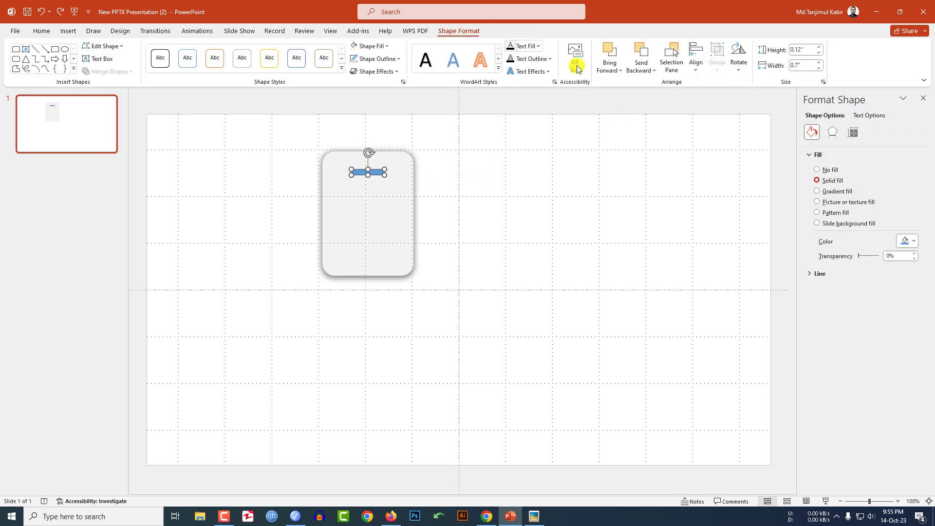
click(737, 68)
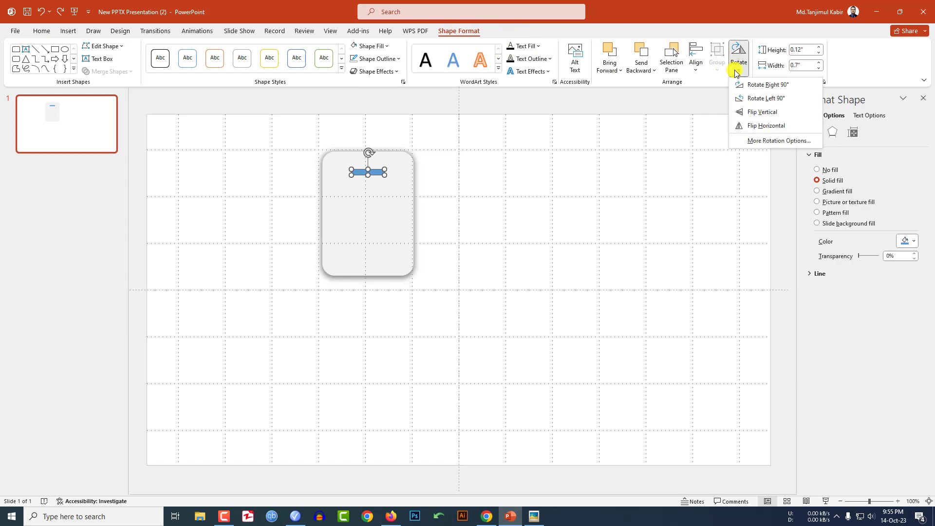
click(761, 117)
Align the bar flush with the card's top edge using Align Top
click(402, 212)
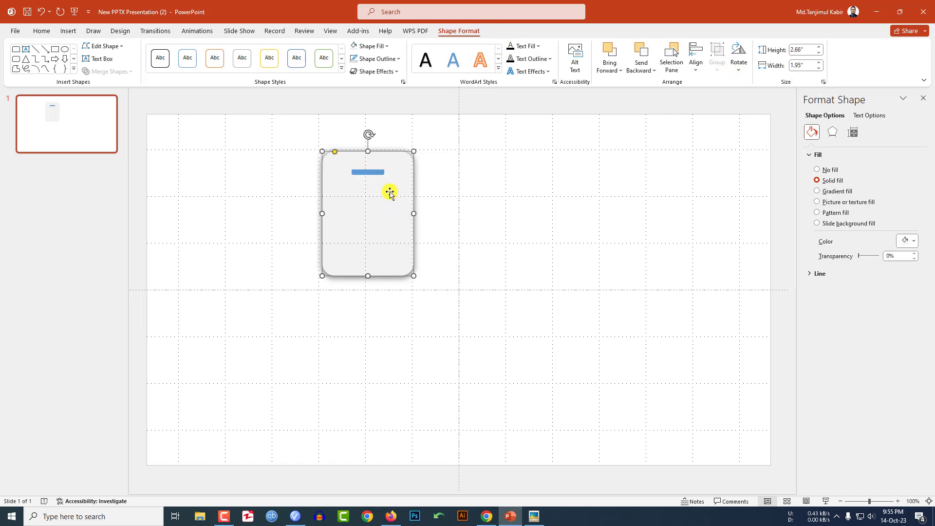
shift+click(380, 176)
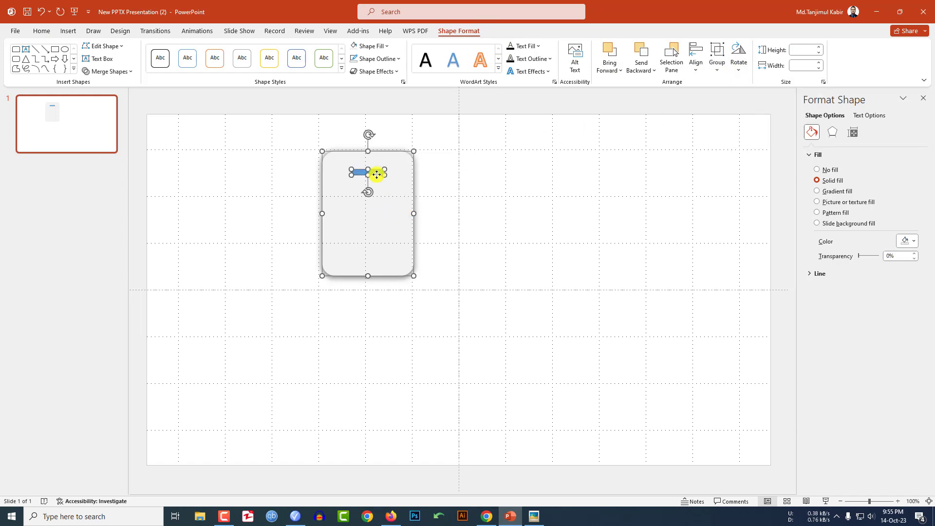
click(695, 72)
click(701, 71)
click(701, 73)
click(711, 126)
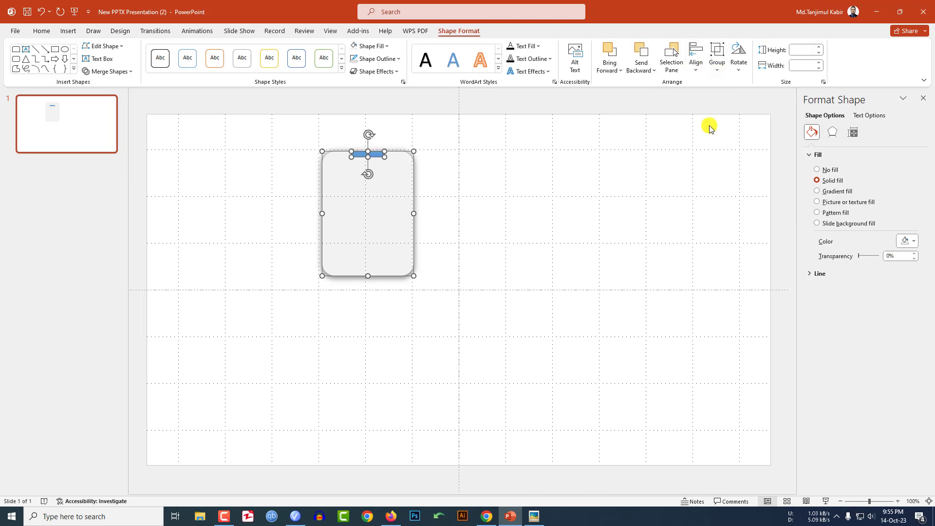
click(537, 166)
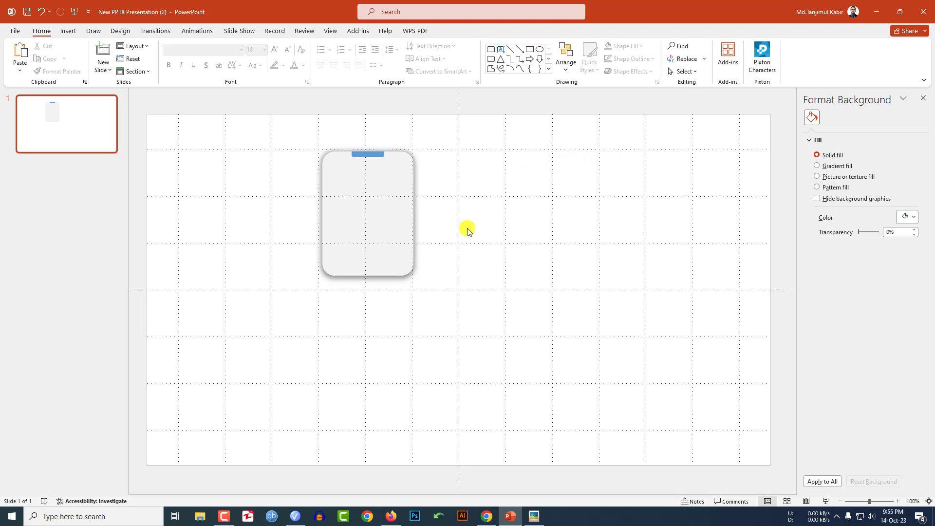
Insert the people-at-desk stock icon and shrink it to about 0.65"
click(68, 31)
click(187, 59)
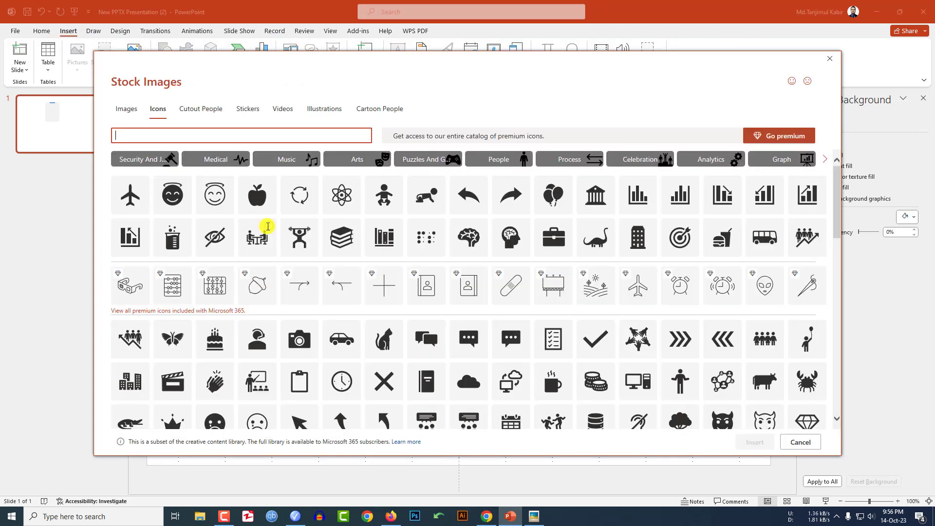
click(269, 229)
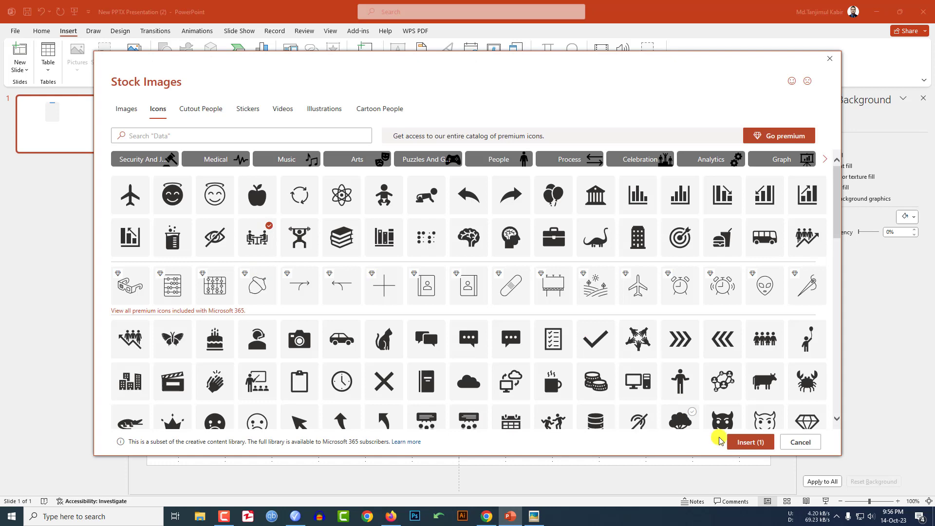
click(742, 440)
drag(482, 267, 373, 215)
Centre the icon horizontally and vertically within the card
click(408, 196)
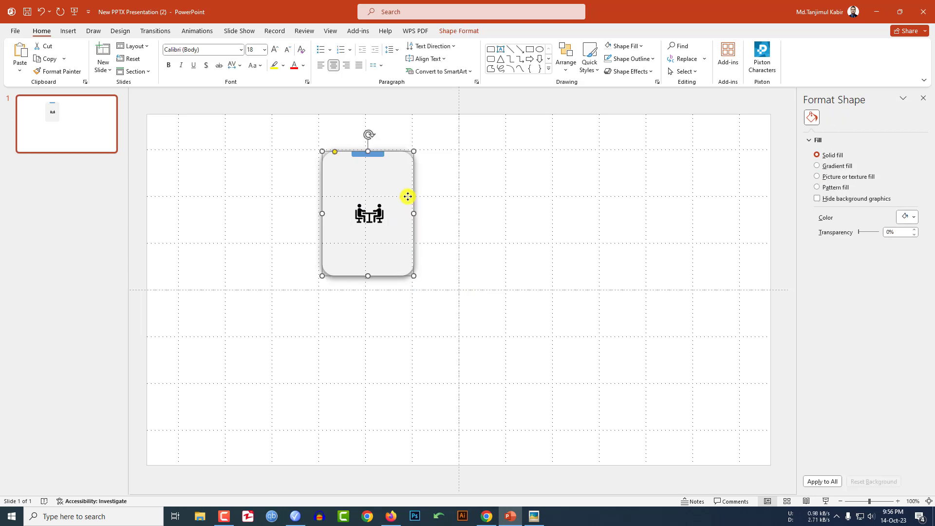
click(366, 221)
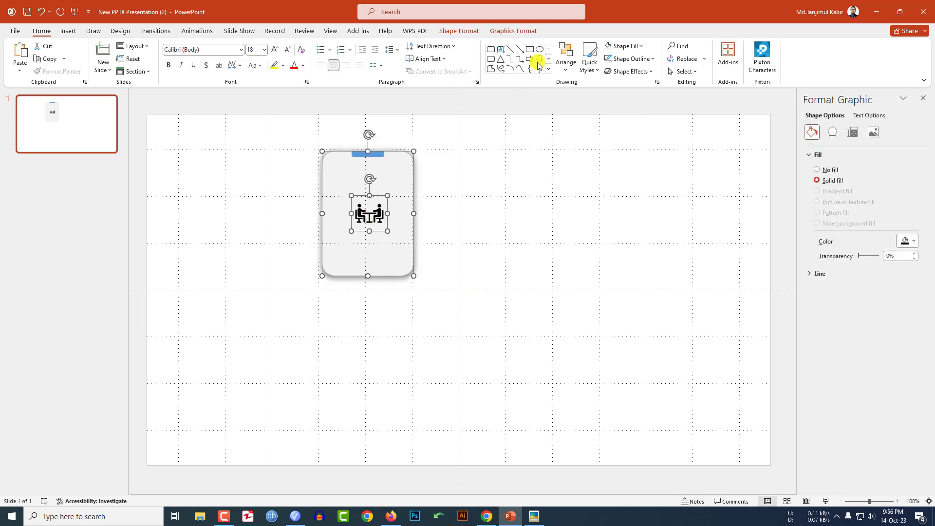
click(458, 32)
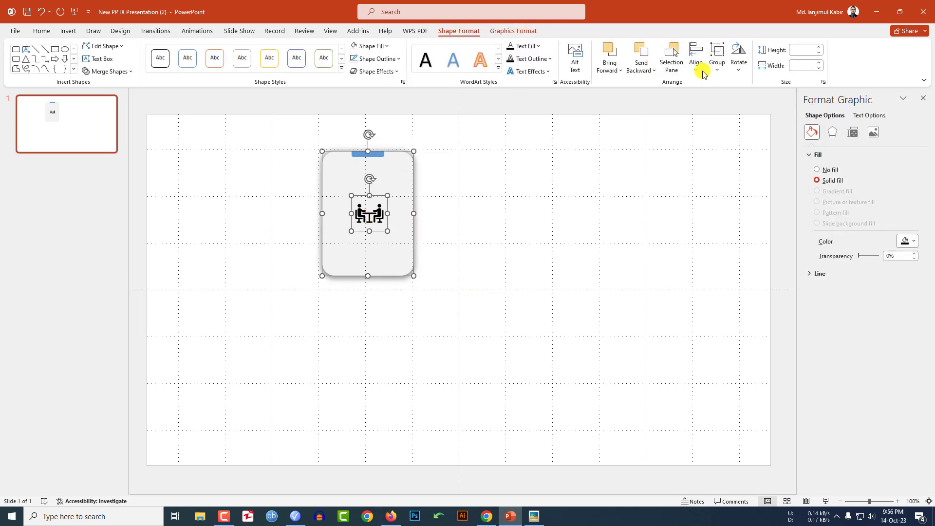
click(696, 64)
click(711, 100)
click(696, 61)
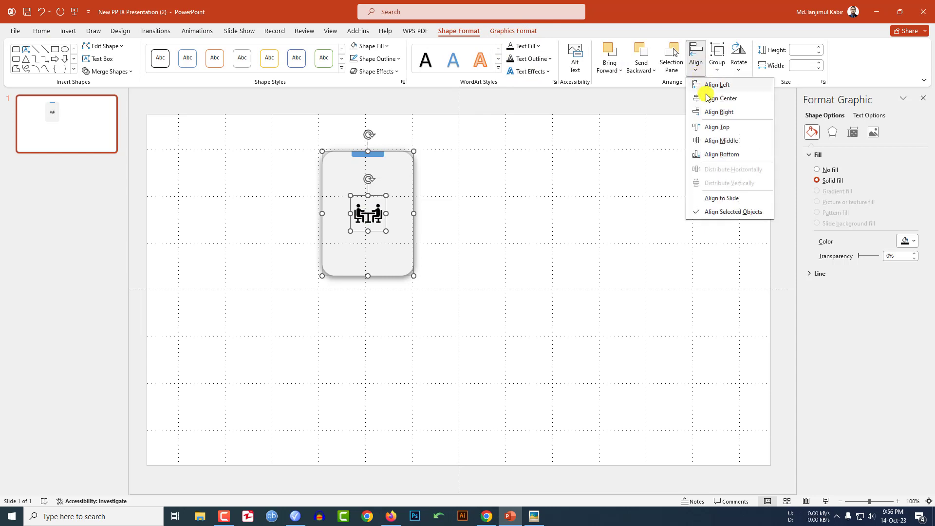
click(716, 140)
click(368, 154)
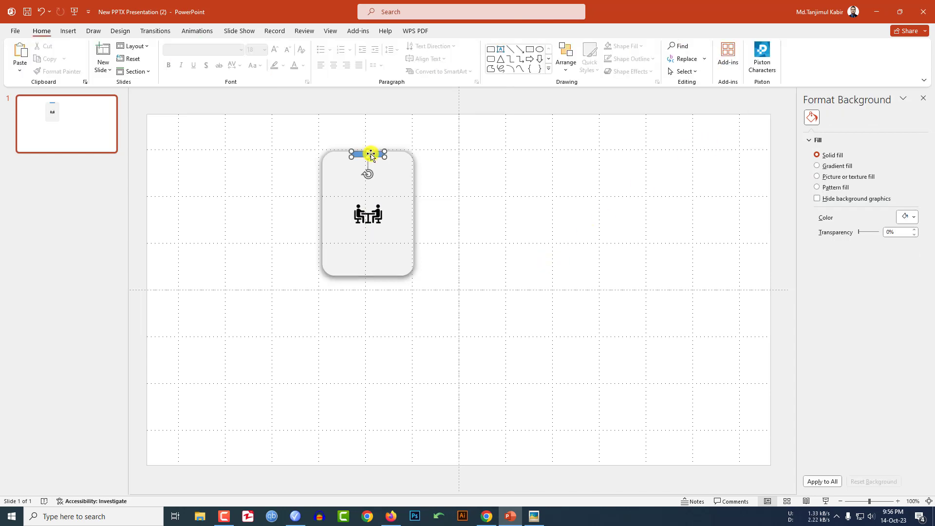
Fill the top bar with dark purple from More Fill Colors
click(384, 46)
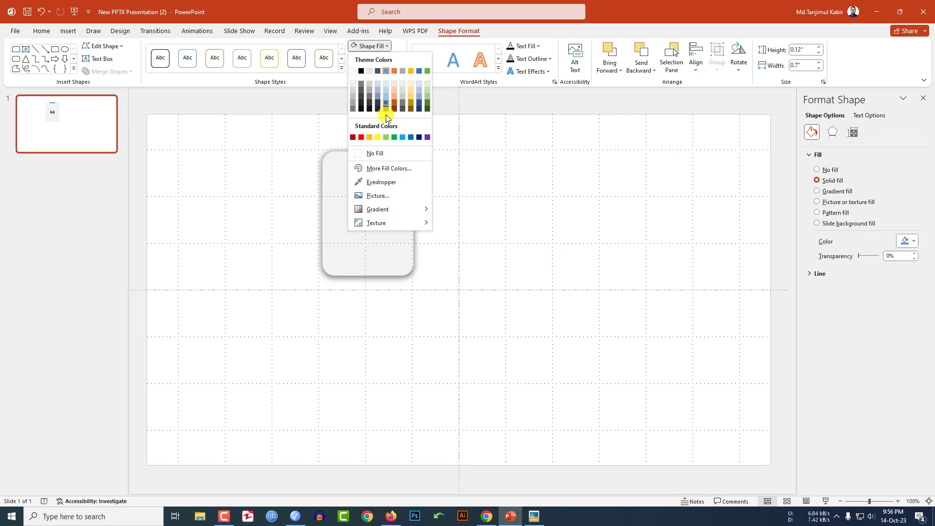
click(388, 168)
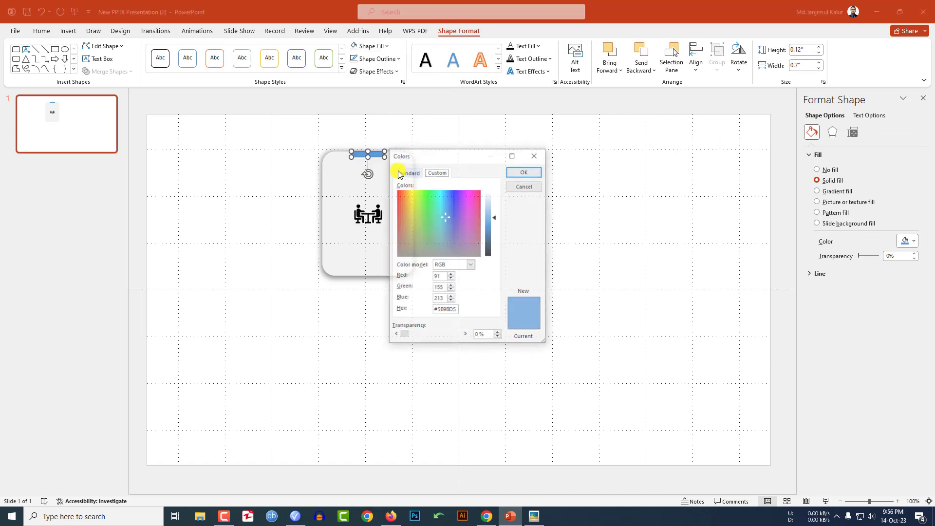
drag(448, 157, 550, 158)
click(517, 176)
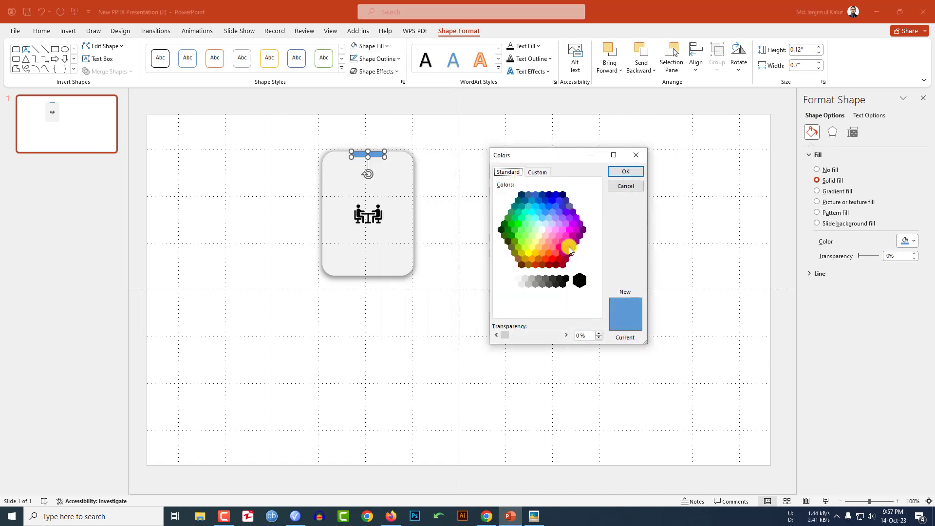
click(581, 230)
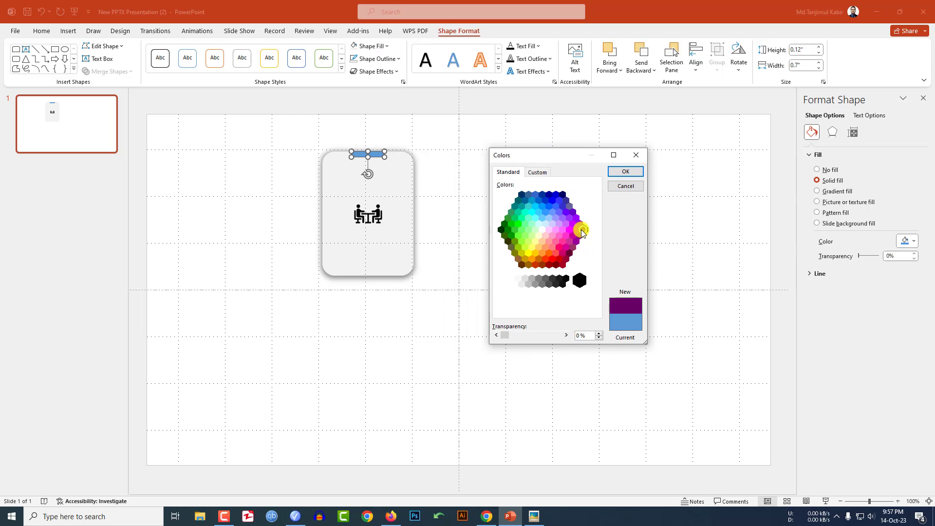
click(625, 171)
Colour the people-at-desk icon with the same recent purple
click(370, 215)
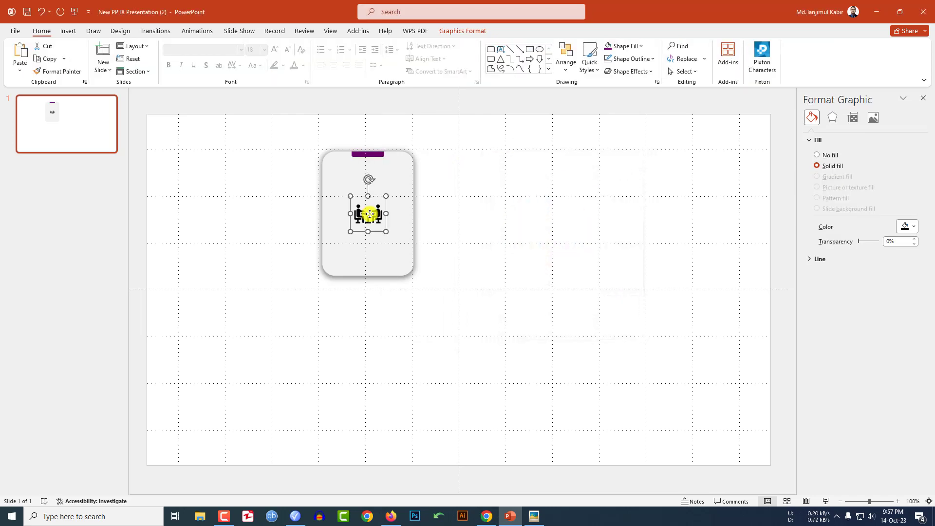
click(468, 35)
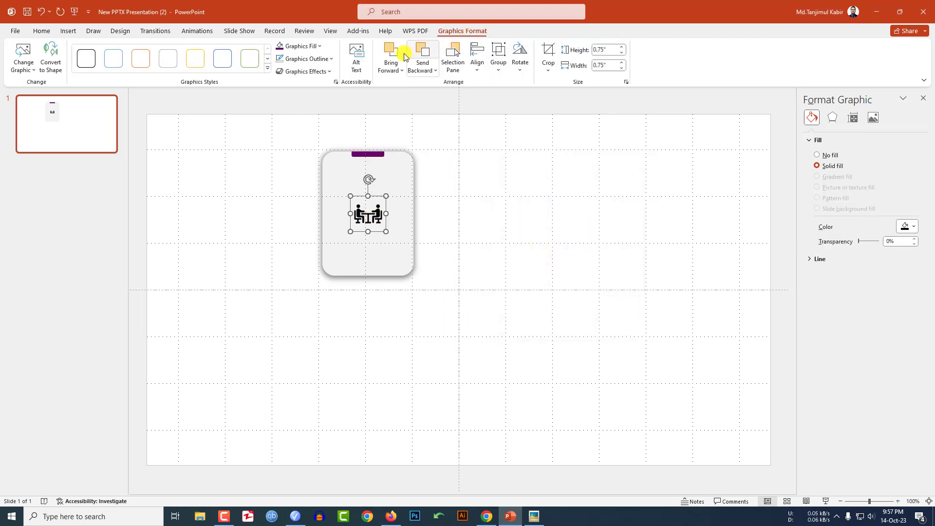
click(314, 46)
click(276, 166)
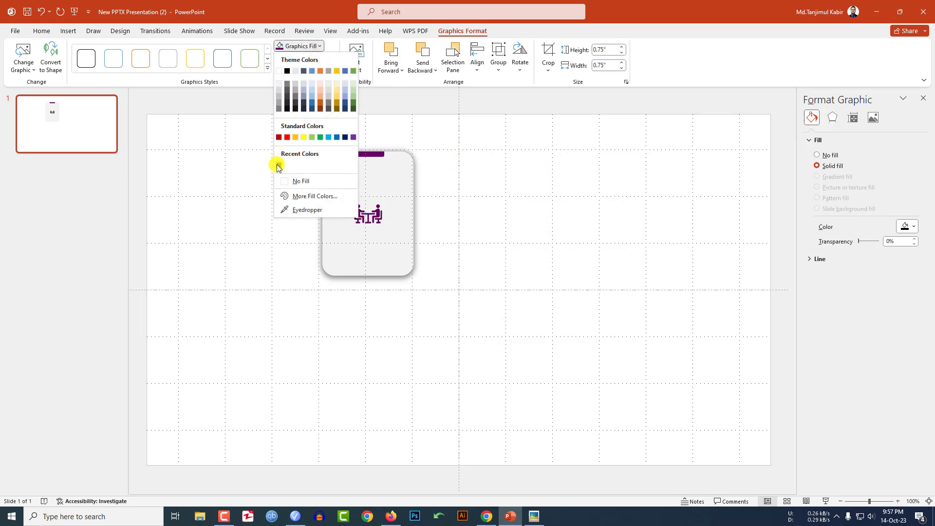
click(480, 221)
click(67, 31)
Add a text box reading TEXT in the LEMON MILK font above the icon
click(165, 72)
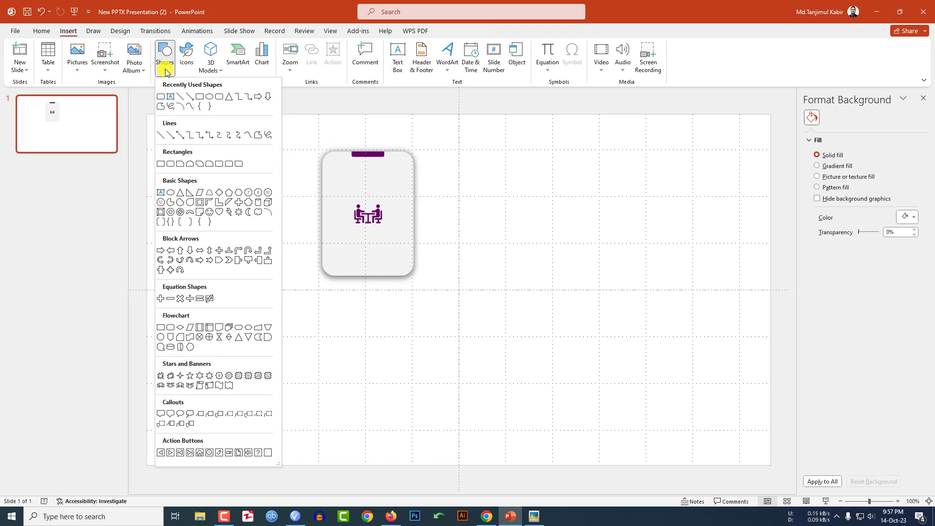
click(166, 97)
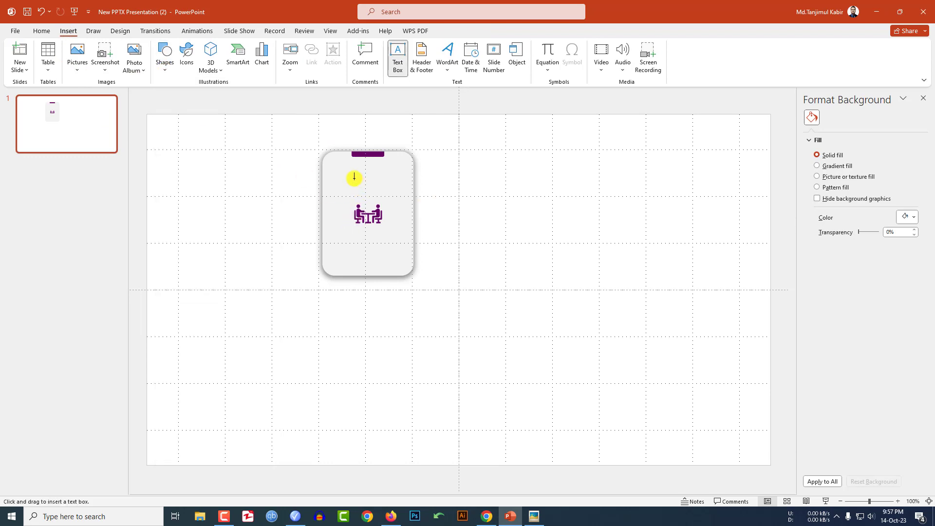
drag(384, 196, 384, 197)
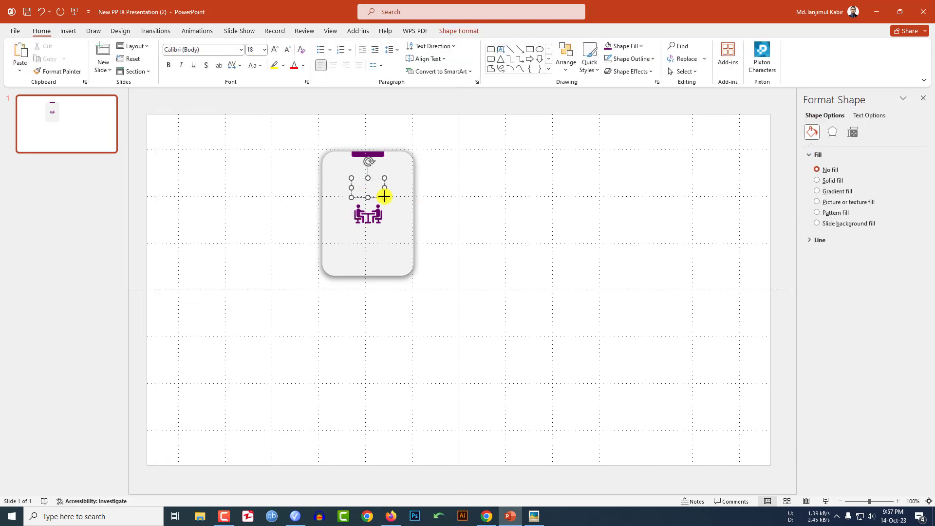
text(TEXT)
key(ctrl+a)
click(217, 50)
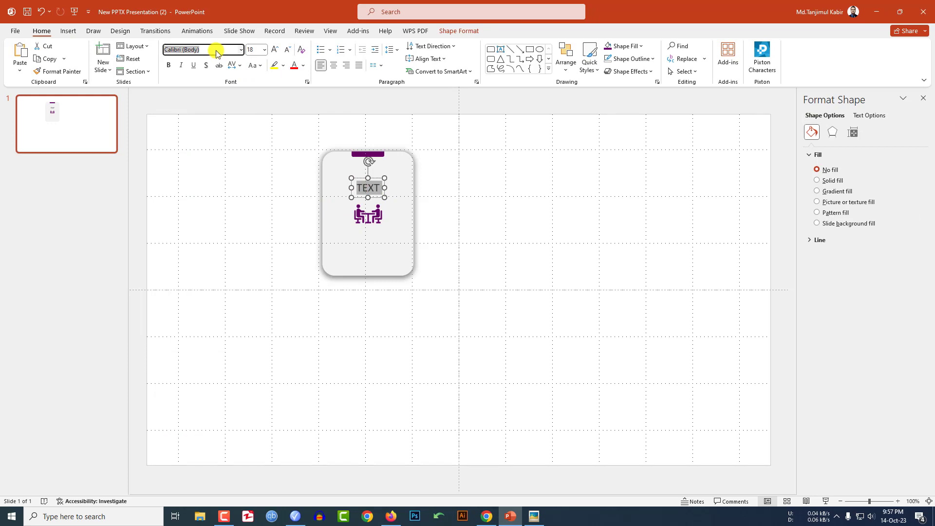
text(lemon milk)
key(Return)
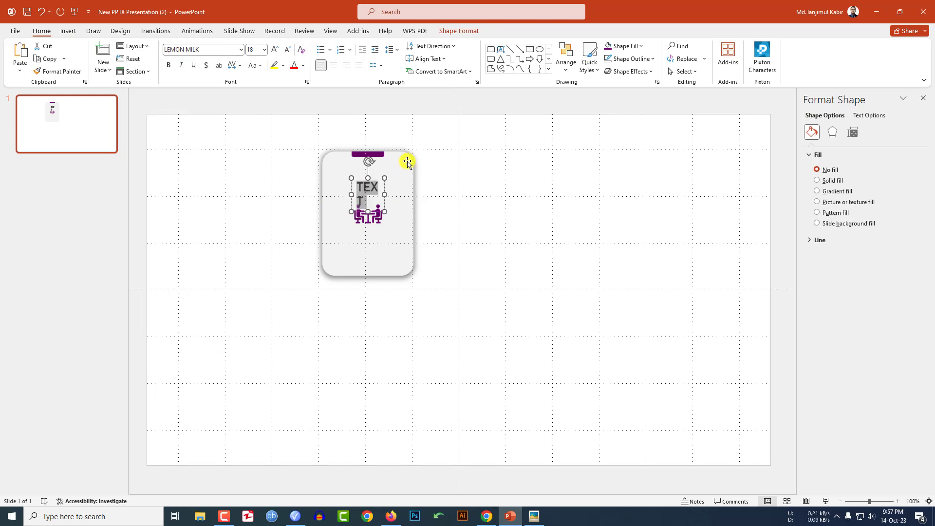
drag(383, 193, 393, 192)
click(440, 194)
Centre the TEXT label horizontally in the card, then select the whole card
click(401, 203)
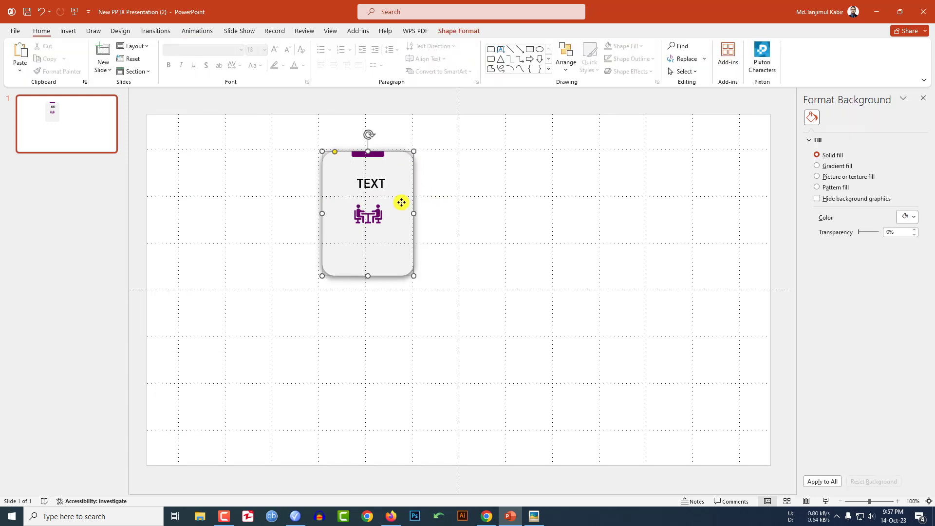
shift+click(371, 180)
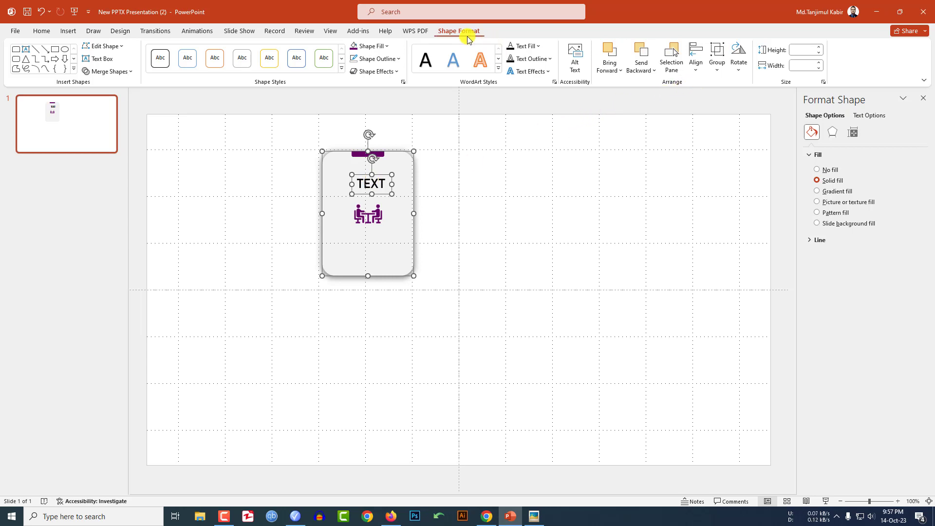
click(698, 67)
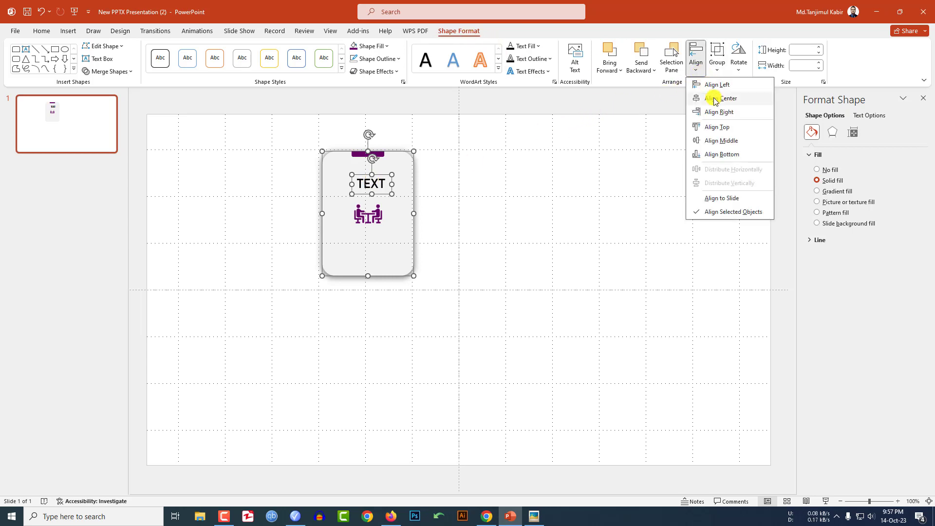
click(714, 99)
click(544, 202)
drag(281, 123, 486, 335)
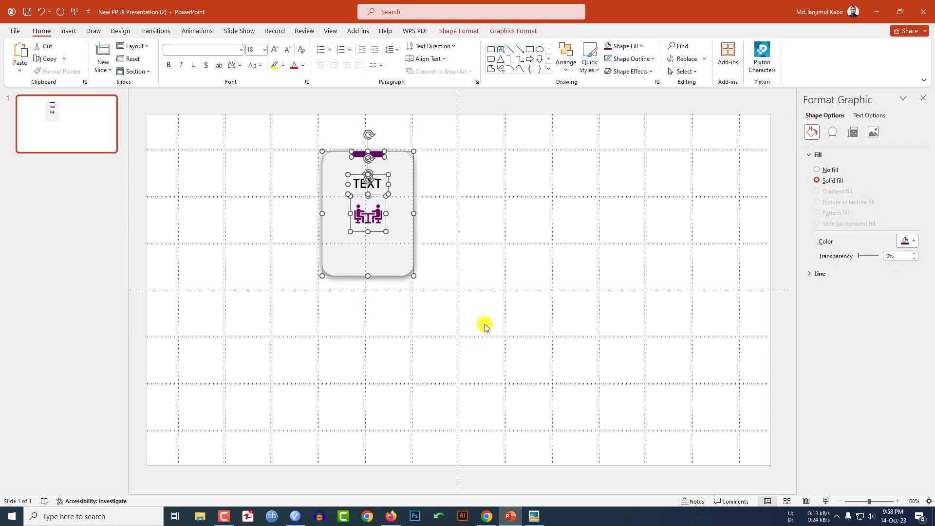
Duplicate the card three times, arranging the copies into a two-by-two grid
drag(411, 261, 526, 249)
key(ctrl+d)
drag(610, 252, 359, 412)
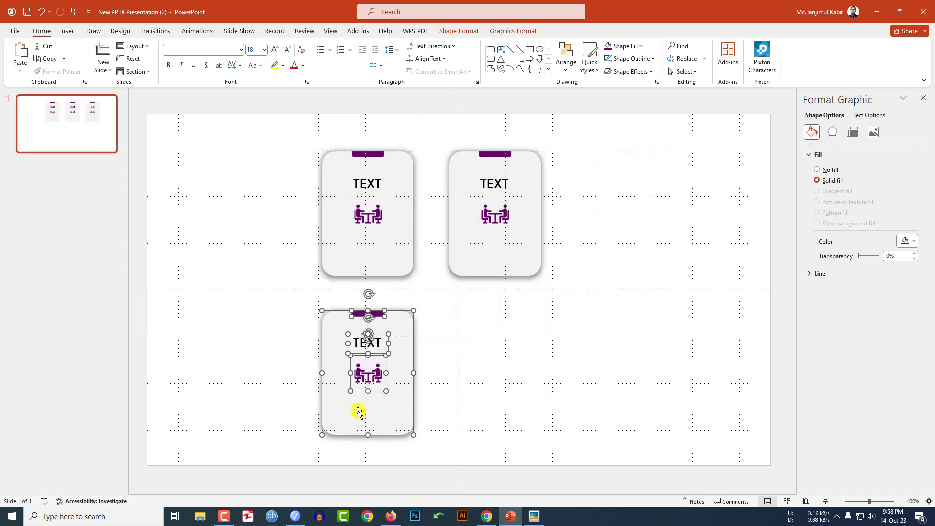
key(ctrl+d)
drag(274, 429, 533, 272)
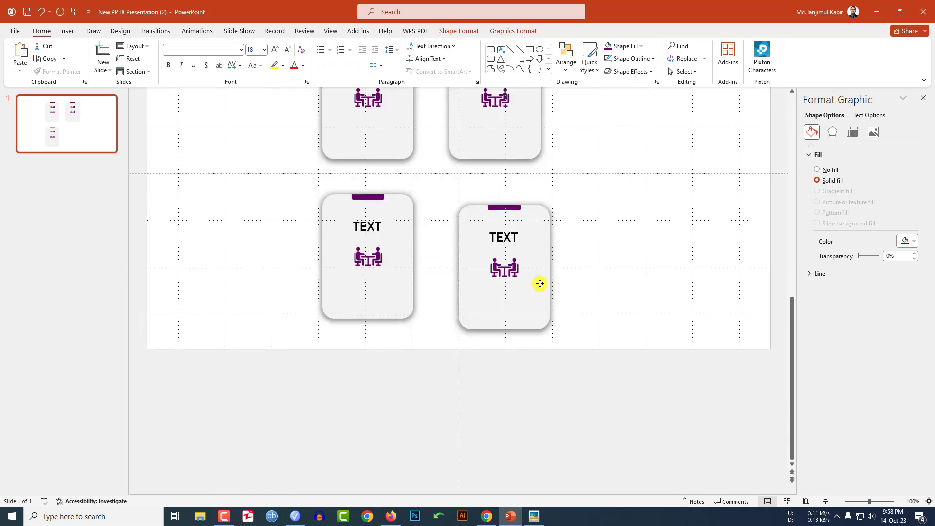
scroll(548, 274, up, 3)
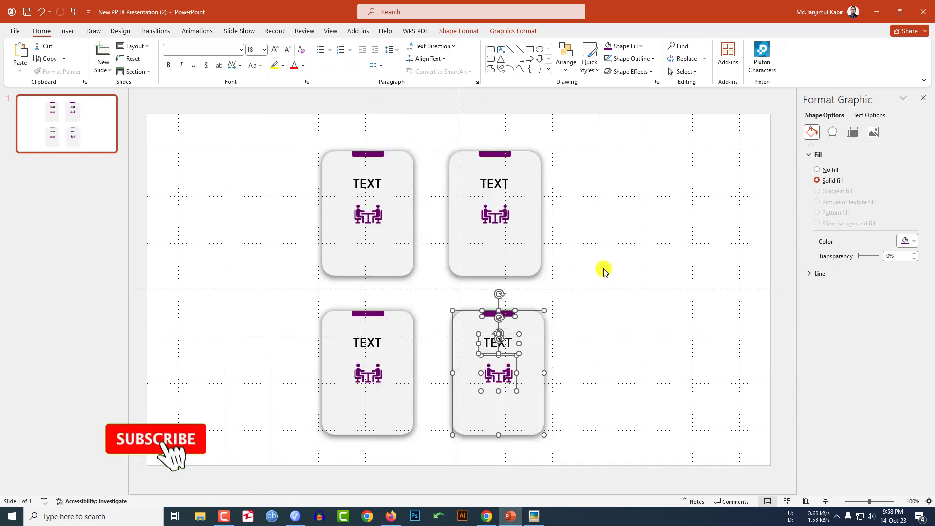
Select all four cards and shift them slightly to the right
drag(257, 113, 686, 494)
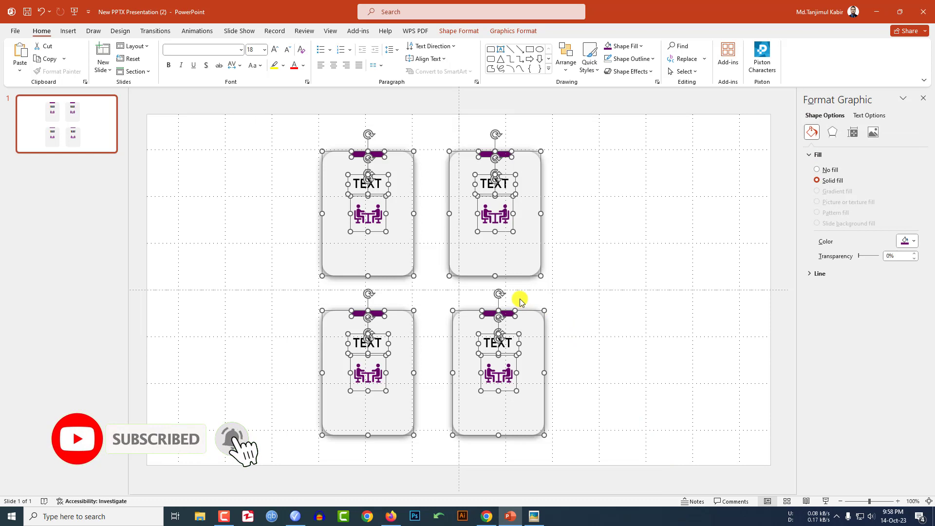
drag(536, 322, 563, 318)
click(624, 328)
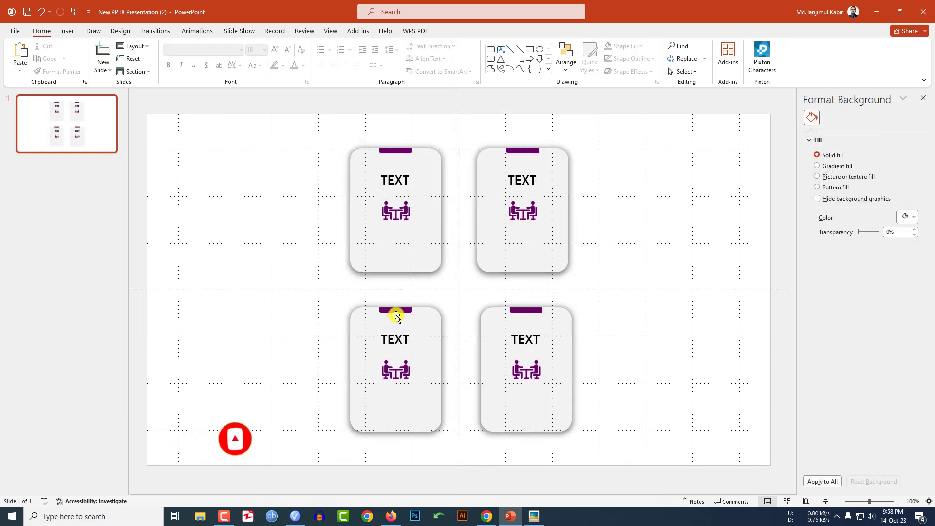
click(526, 209)
click(628, 211)
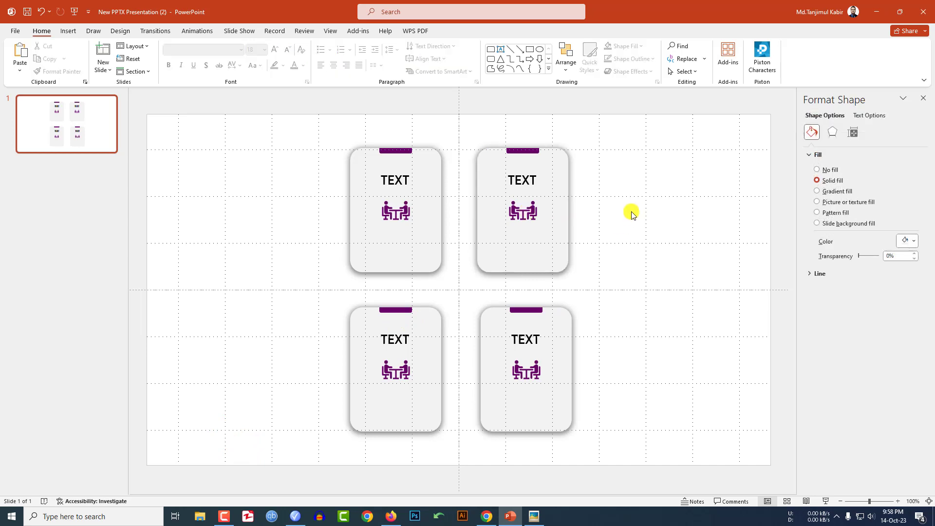
Replace the top-right card's meeting icon with a people-group icon from the icon library
click(514, 210)
right_click(514, 210)
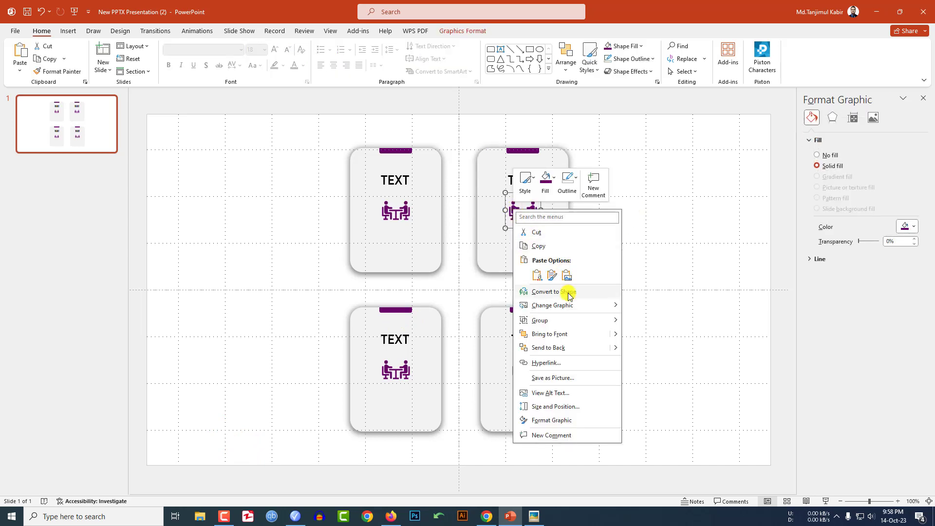
mouse_move(568, 306)
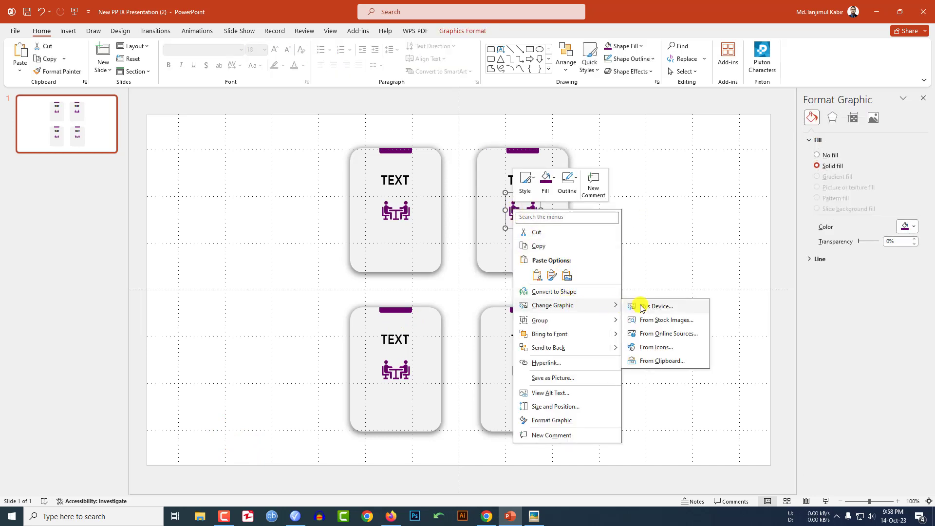
click(655, 348)
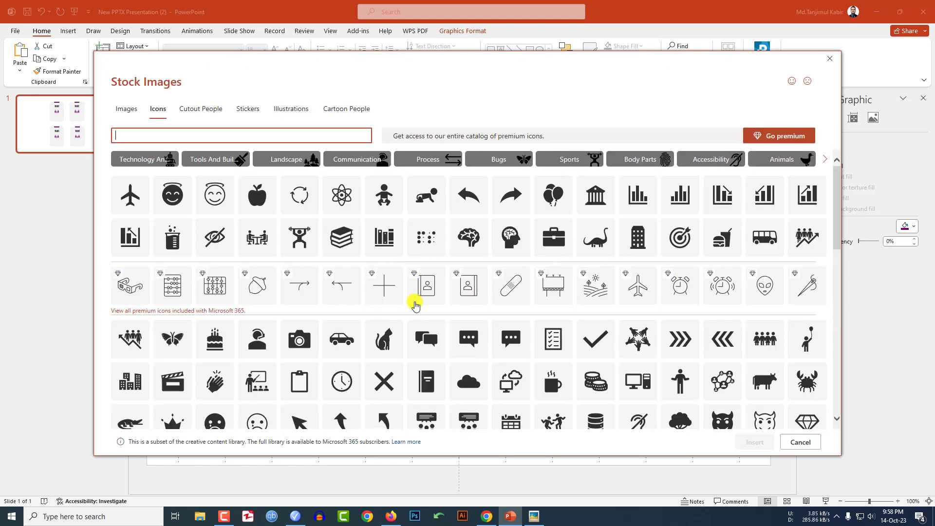
scroll(433, 315, down, 3)
click(807, 383)
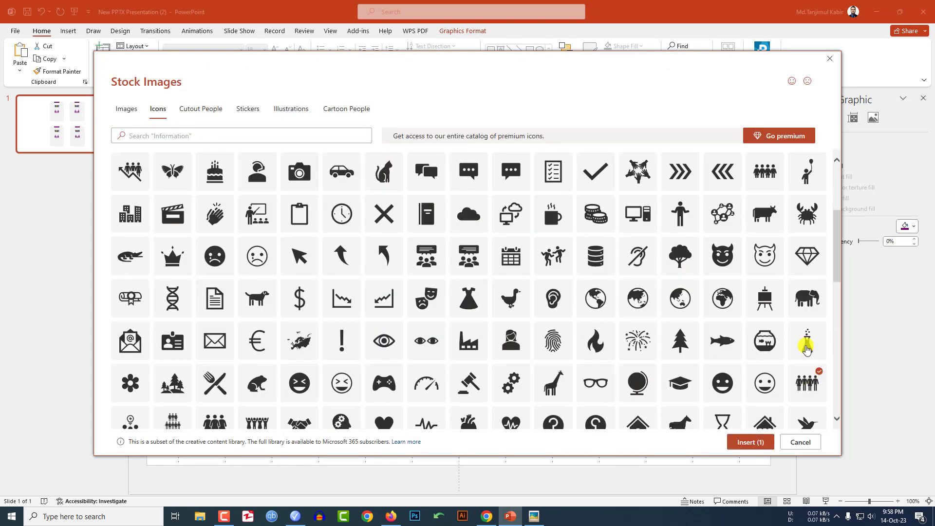
click(751, 443)
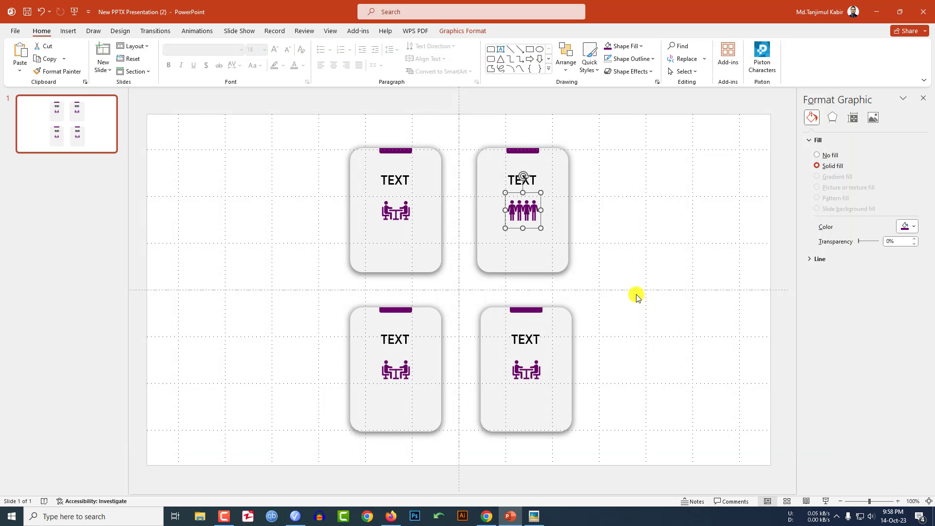
Replace the bottom-left card's icon with an atom icon
click(398, 373)
right_click(400, 375)
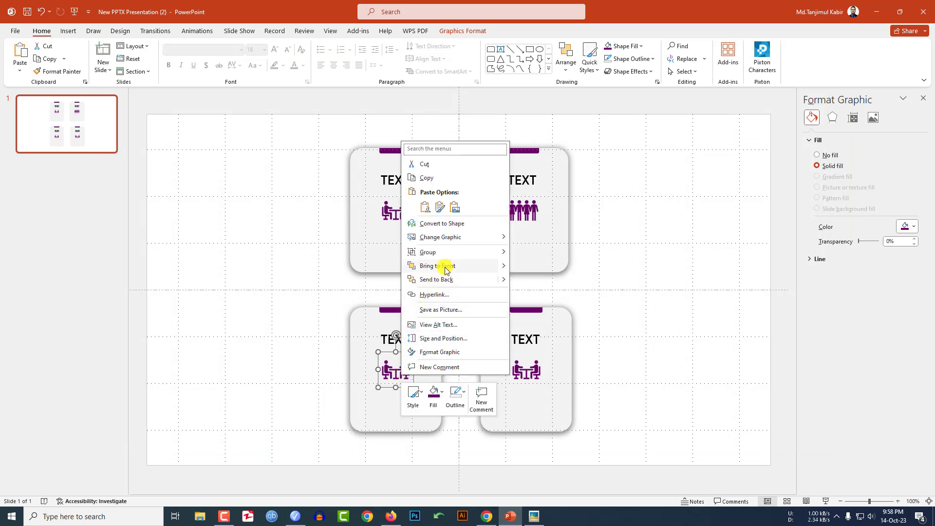
mouse_move(463, 238)
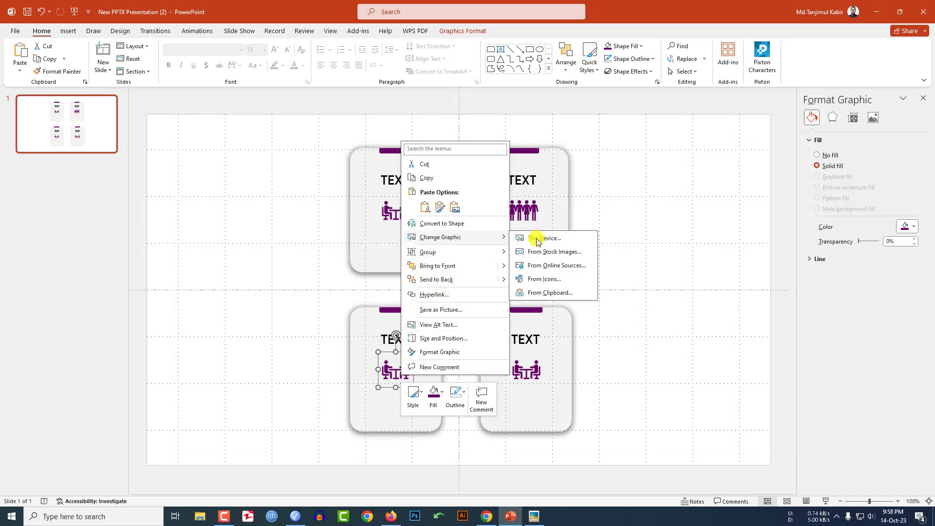
click(535, 278)
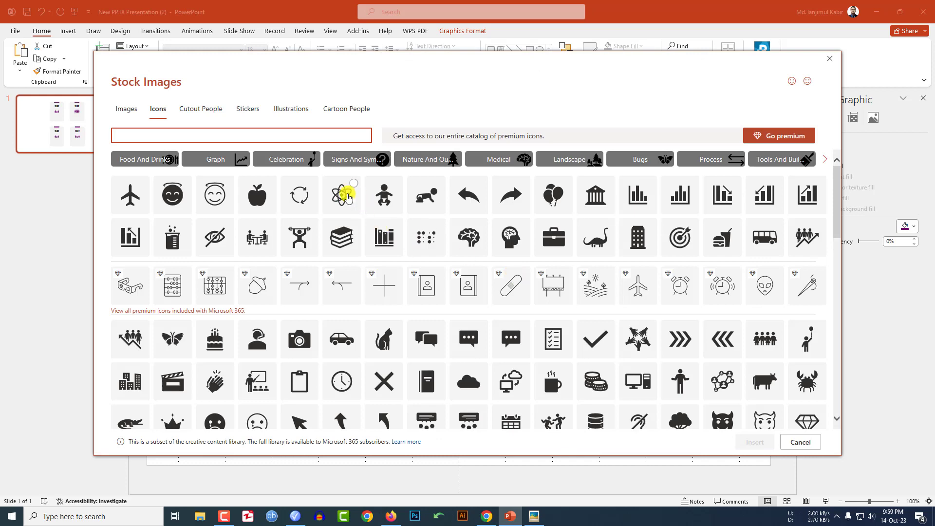
click(347, 196)
click(748, 443)
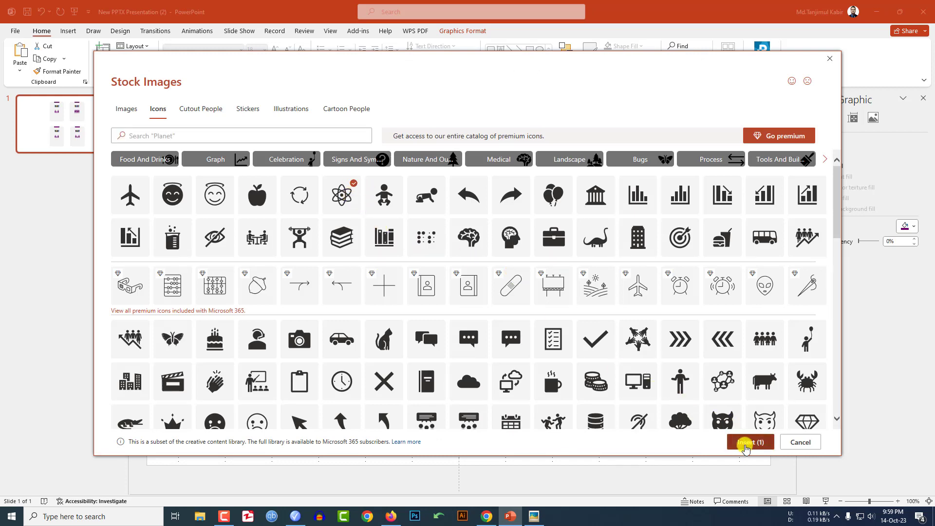
Search the icons for 'success' and put a cheering-people icon on the bottom-right card
click(526, 371)
right_click(527, 374)
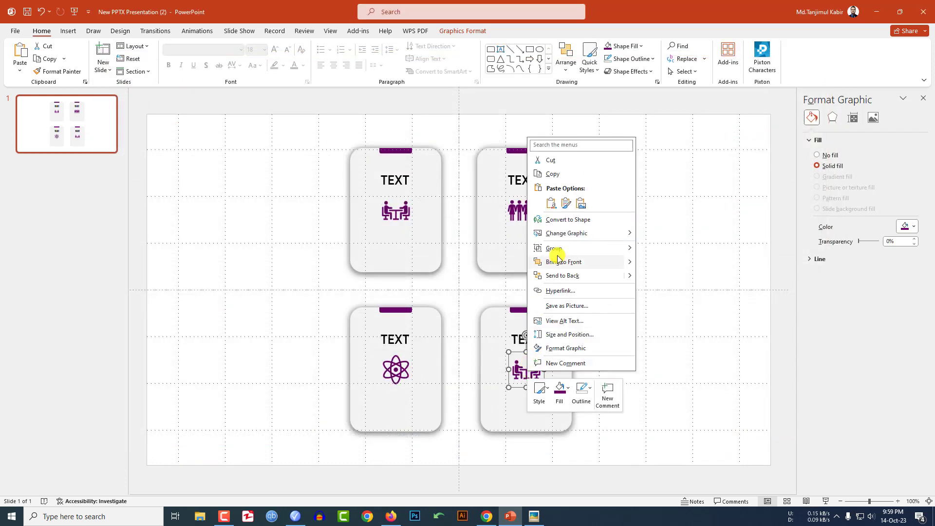
mouse_move(578, 233)
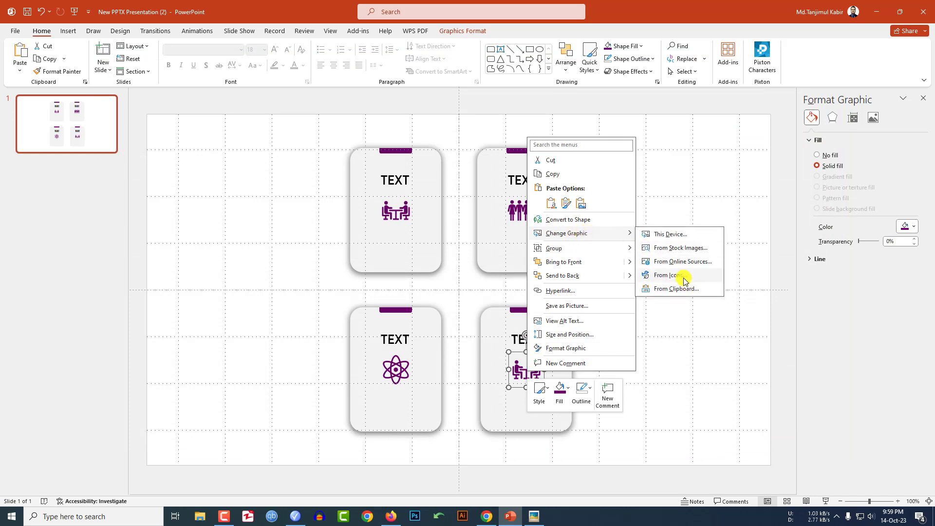
click(681, 275)
text(success)
click(130, 168)
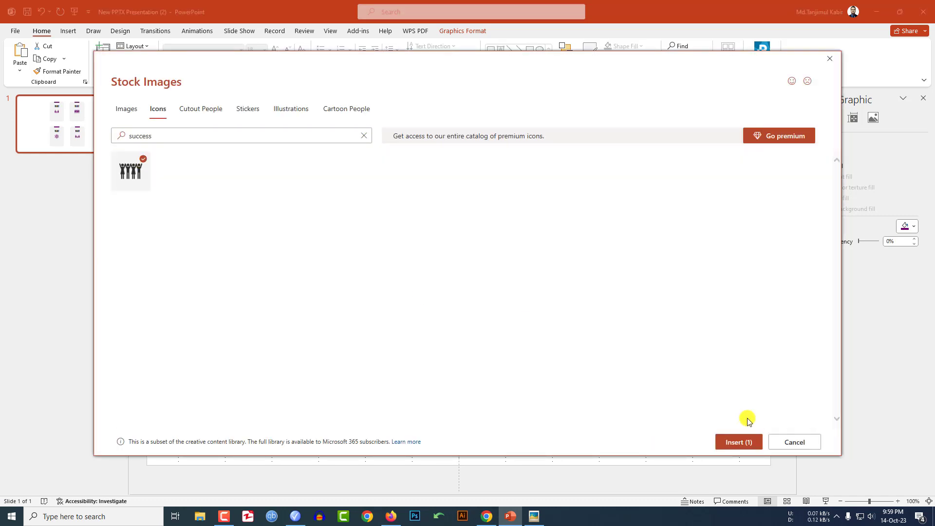
click(736, 442)
click(689, 331)
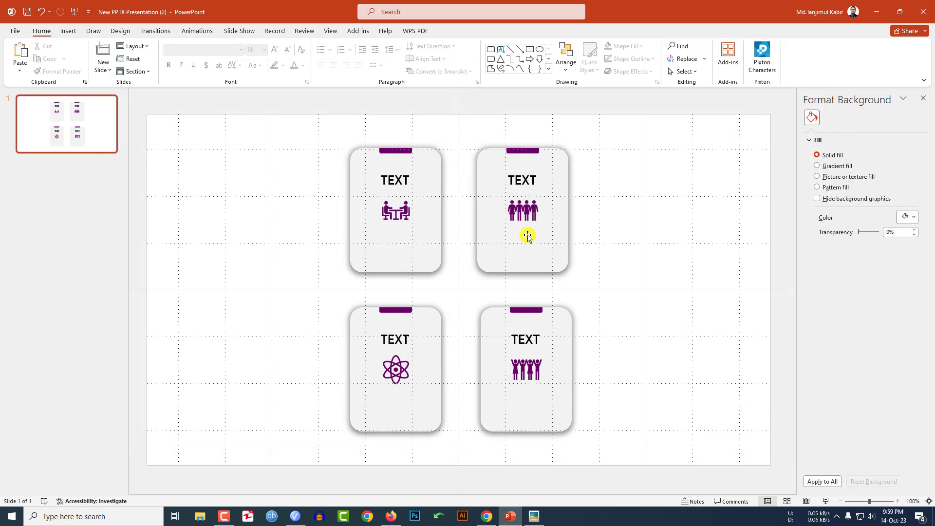
Fill the top-right card's top bar with magenta via More Fill Colors
click(523, 152)
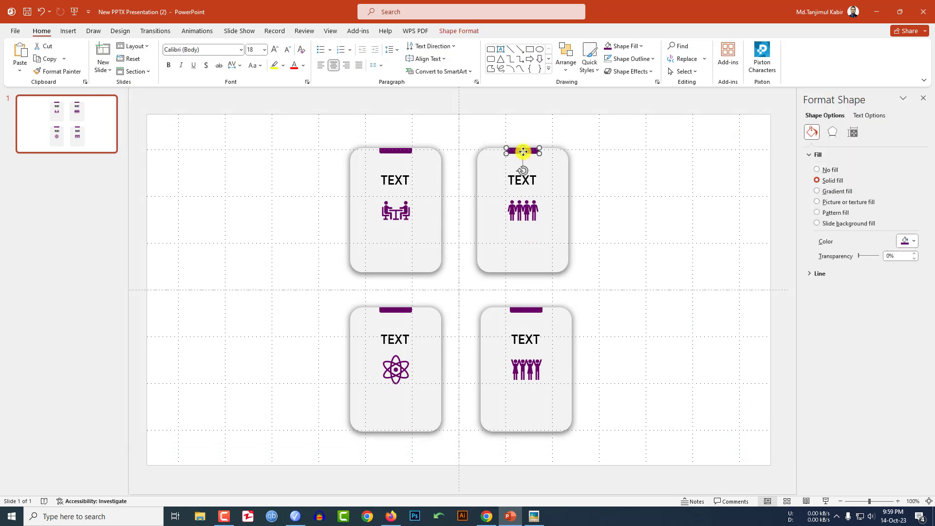
click(447, 33)
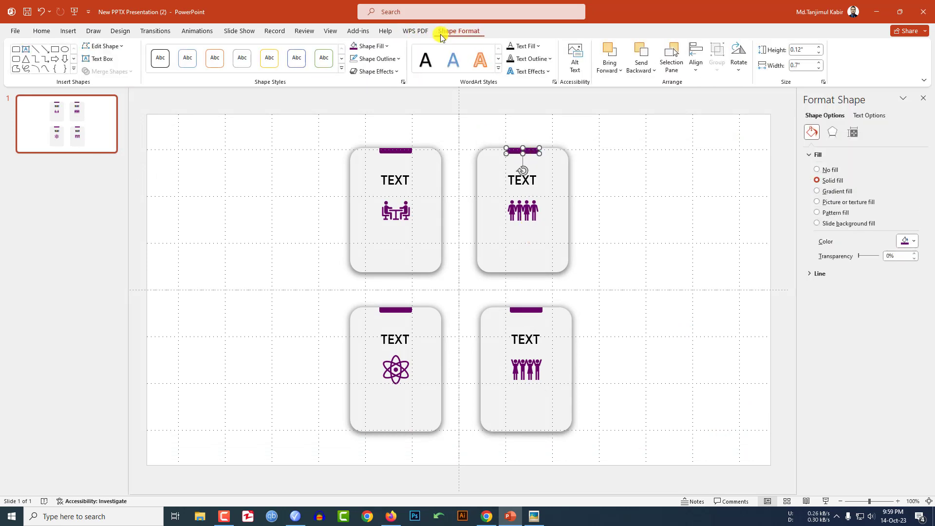
click(389, 47)
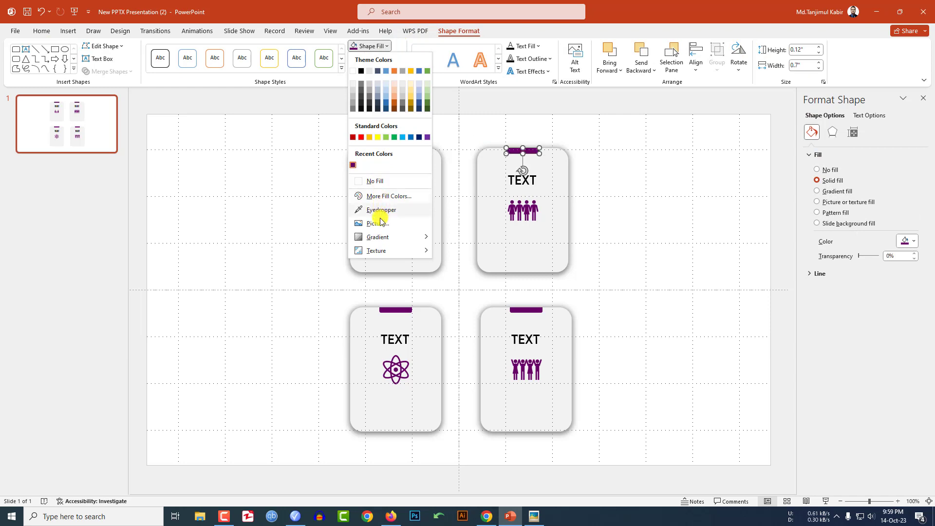
click(382, 196)
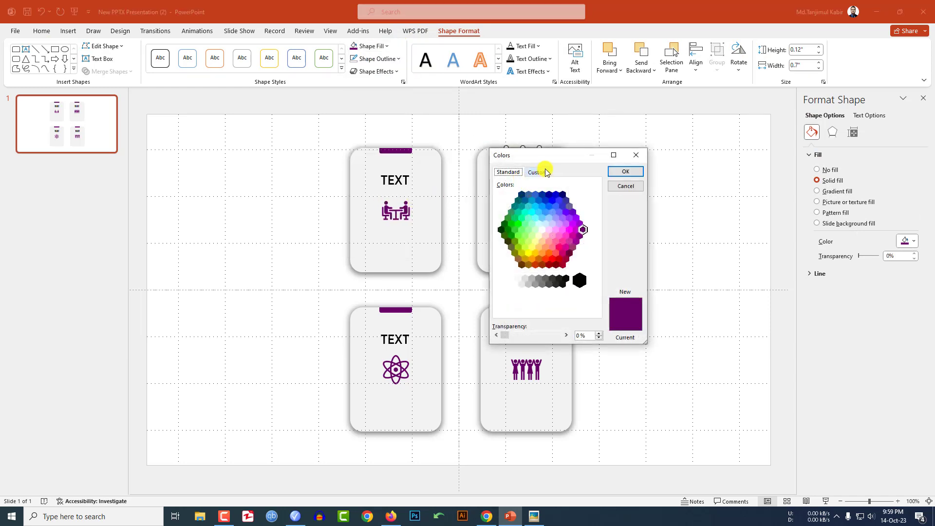
click(630, 243)
click(689, 168)
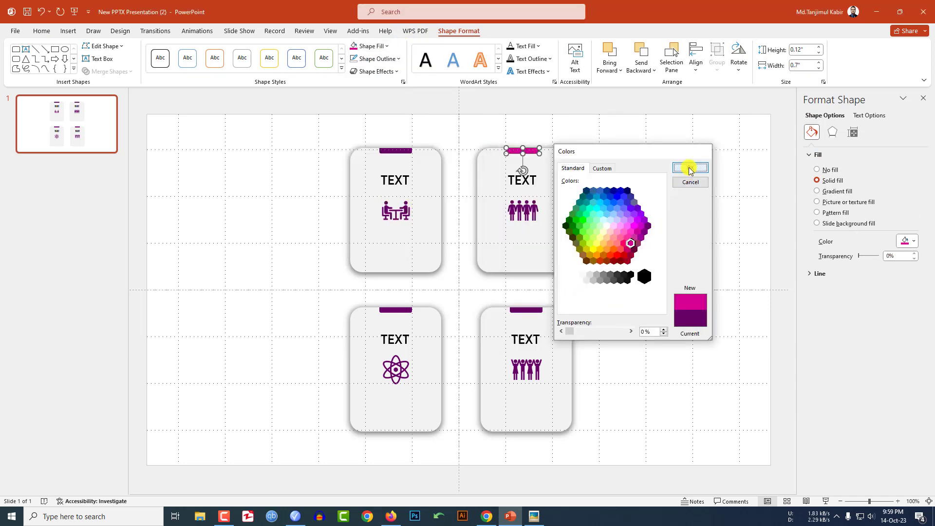
Color the top-right card's people icon the same magenta
click(524, 210)
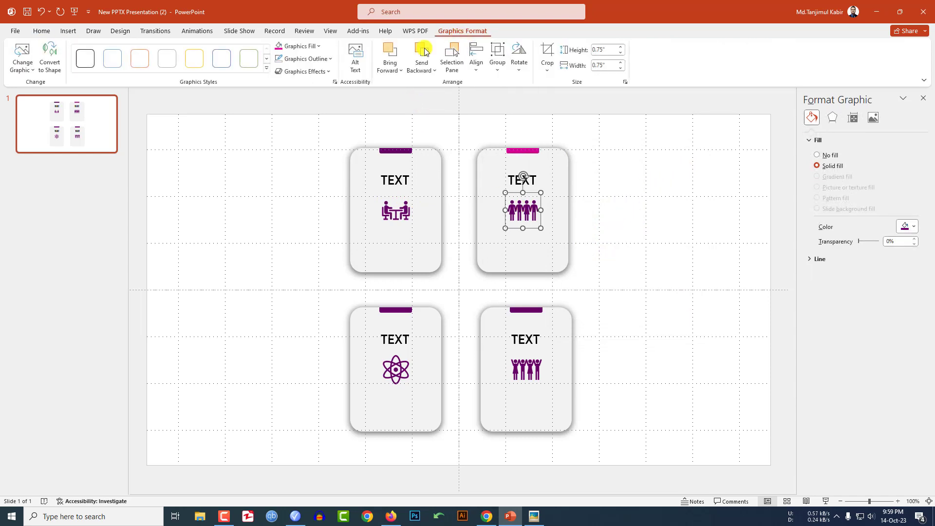
click(319, 46)
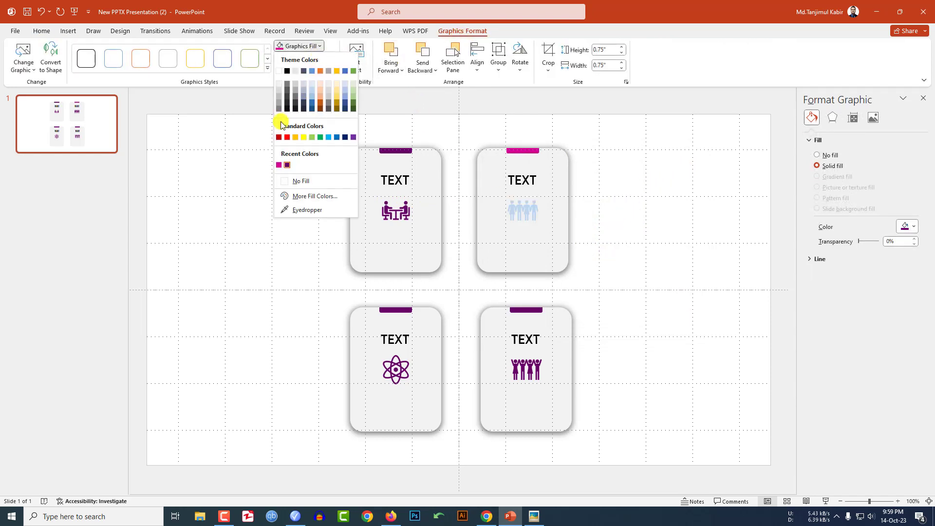
click(282, 164)
click(664, 287)
click(399, 310)
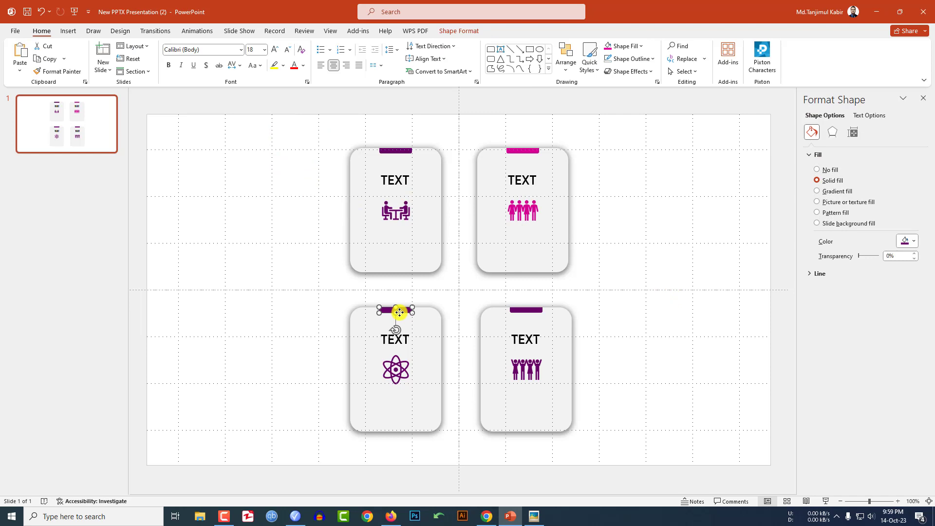
Flip the lower-left card's bar vertically and align it to the card's bottom edge
click(459, 30)
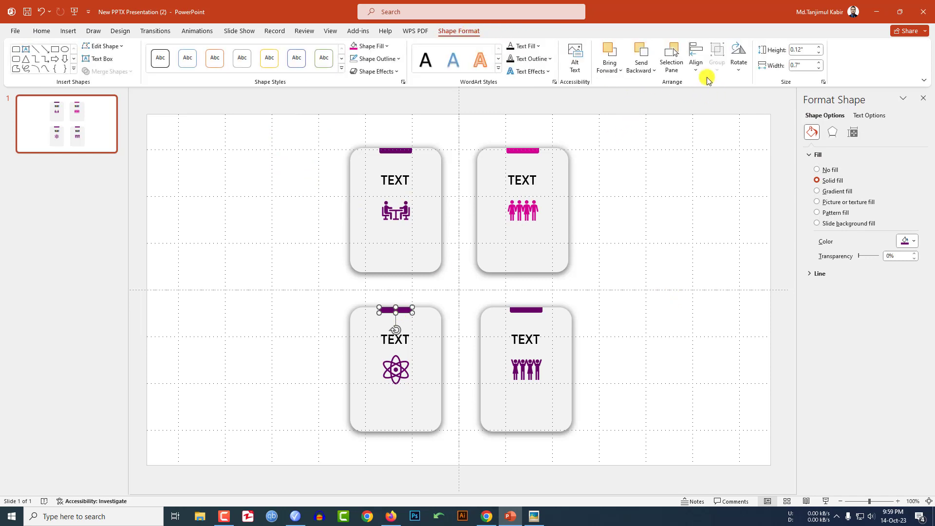
click(737, 71)
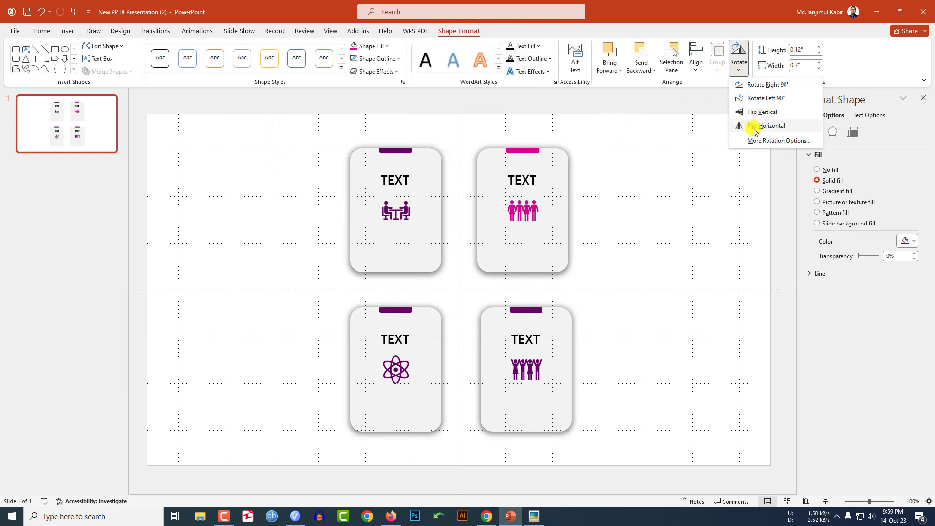
click(761, 113)
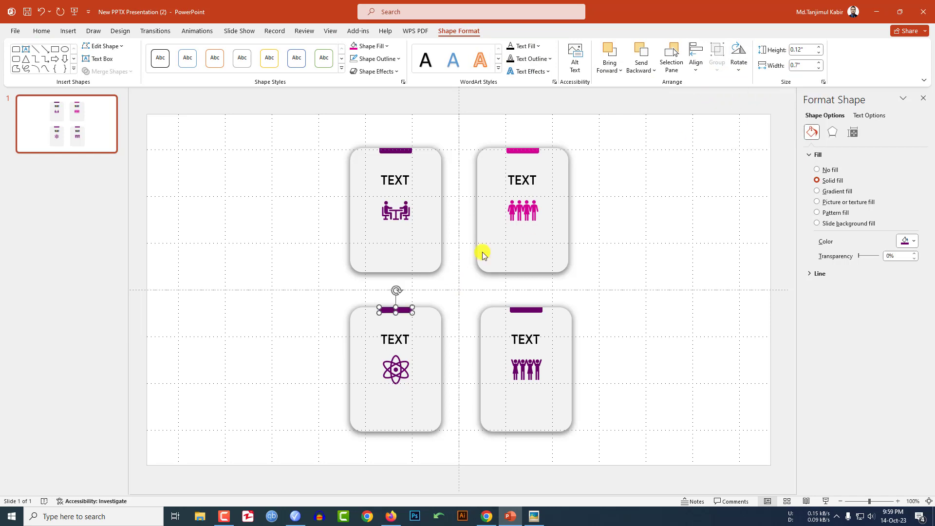
key(Escape)
click(427, 335)
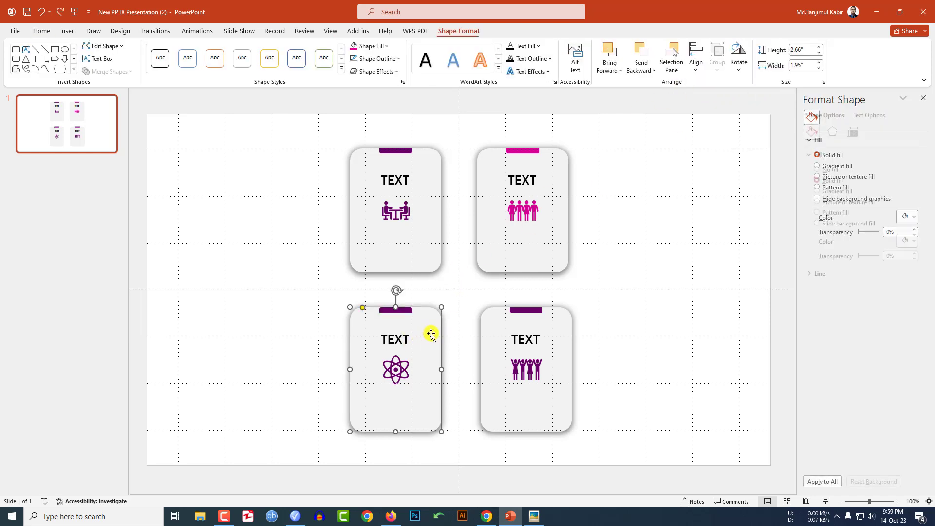
shift+click(407, 313)
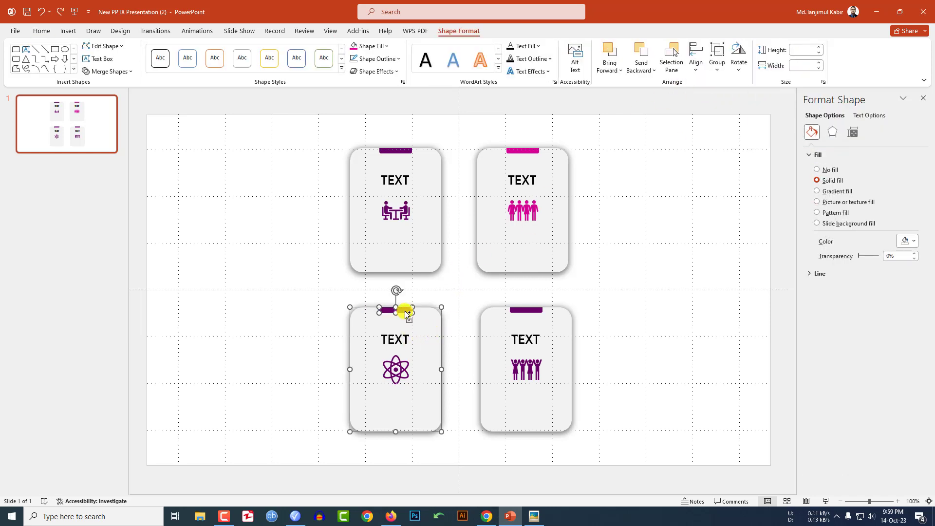
click(696, 60)
click(701, 169)
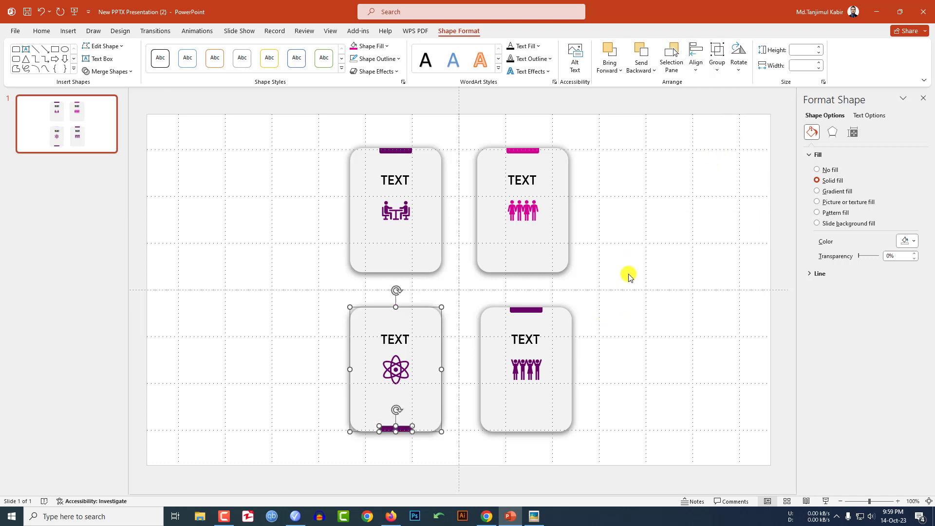
Flip the lower-right card's bar and align it to that card's bottom edge
click(526, 310)
click(739, 63)
click(761, 114)
shift+click(547, 314)
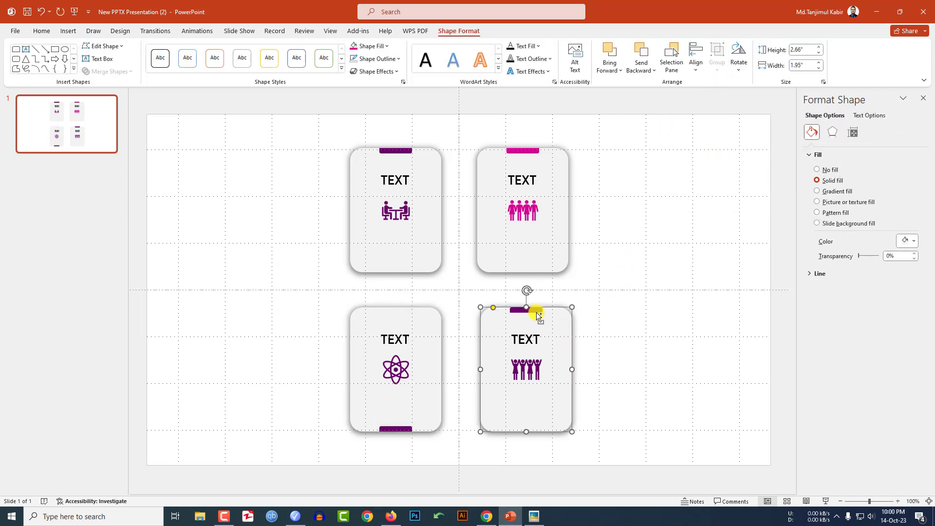
click(702, 74)
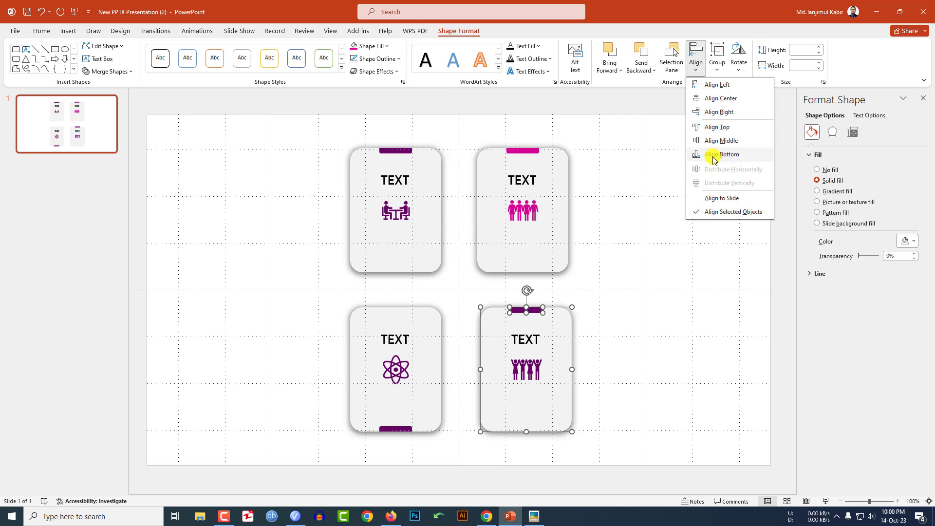
click(711, 154)
click(606, 390)
Color the lower-left card's bottom bar and atom icon blue
click(436, 369)
key(Escape)
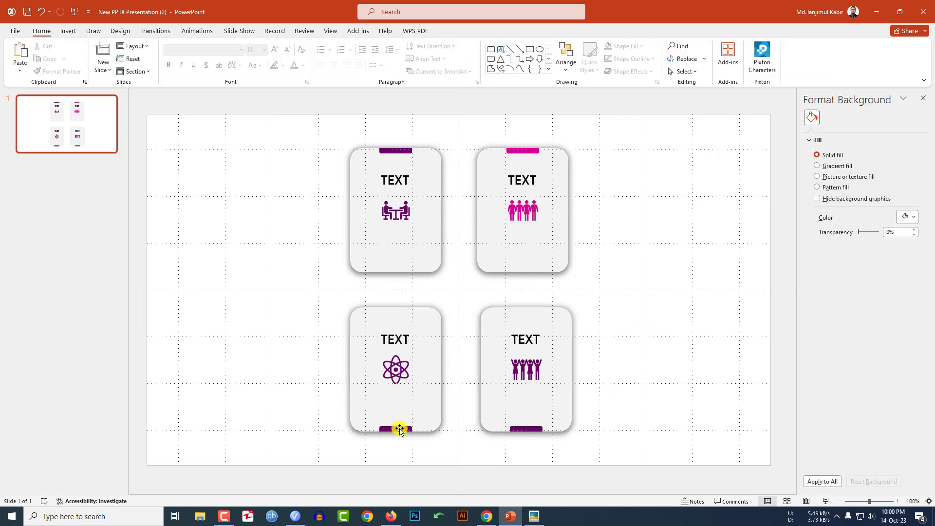
click(396, 429)
click(374, 46)
click(381, 200)
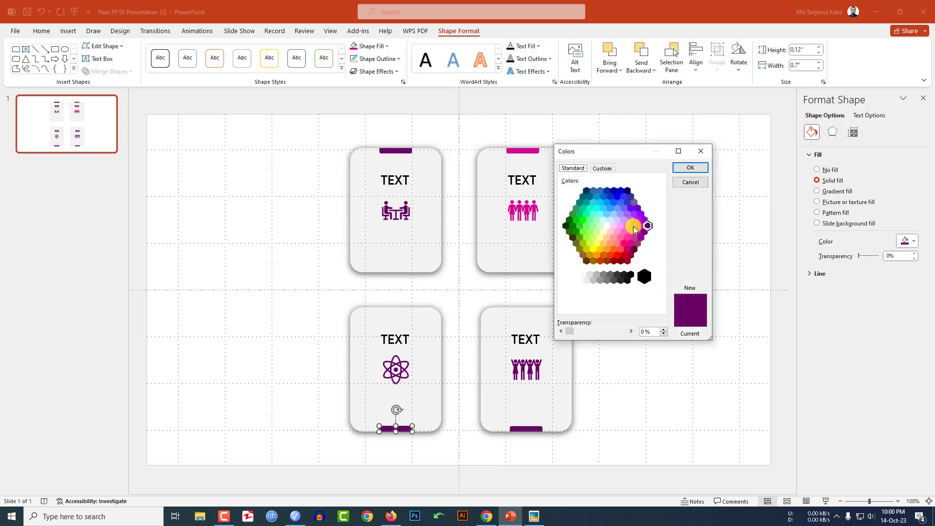
click(616, 207)
click(690, 167)
click(405, 367)
click(317, 47)
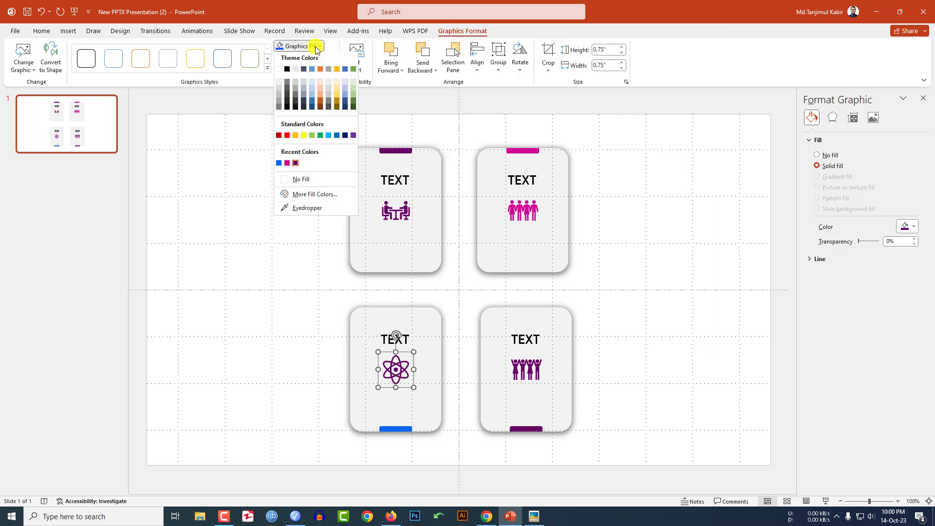
click(279, 162)
Color the lower-right card's bottom bar and people icon red-orange
click(526, 428)
click(458, 31)
click(369, 46)
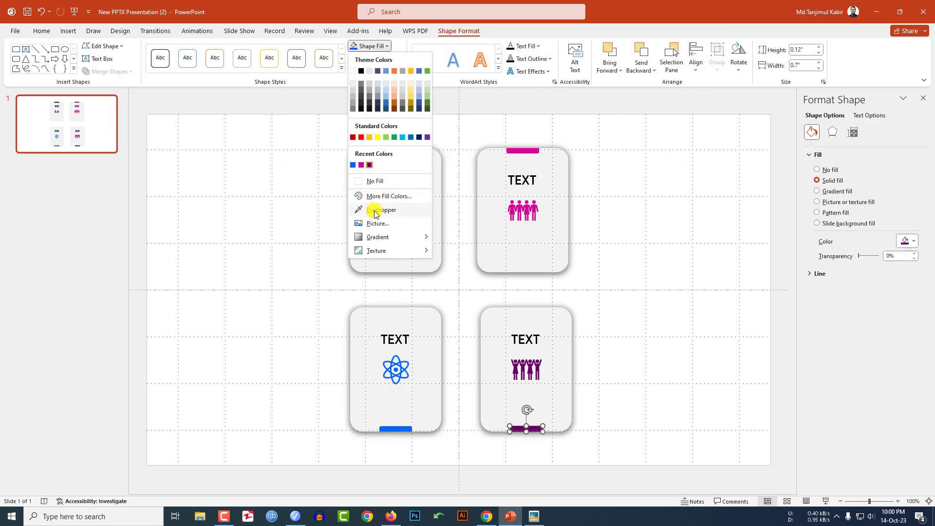
click(389, 196)
click(597, 259)
click(692, 167)
click(530, 366)
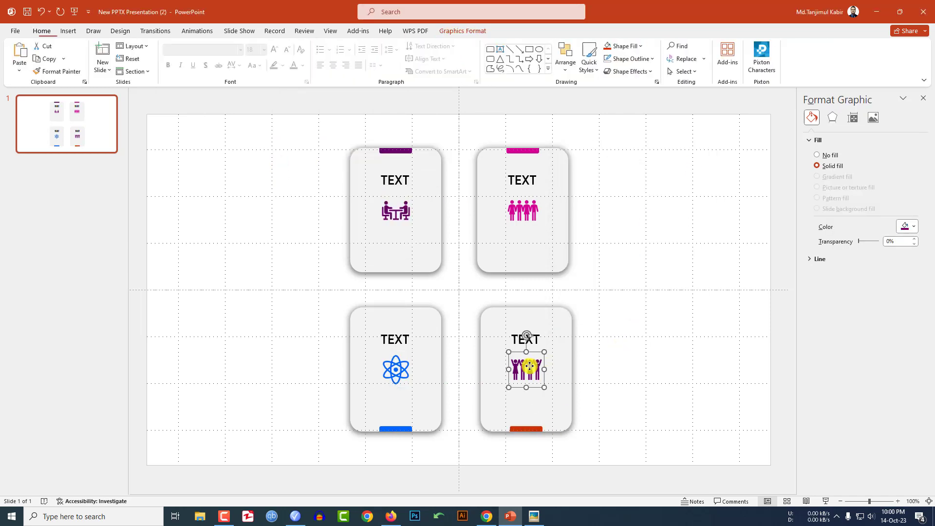
click(463, 30)
click(316, 47)
click(280, 163)
click(663, 299)
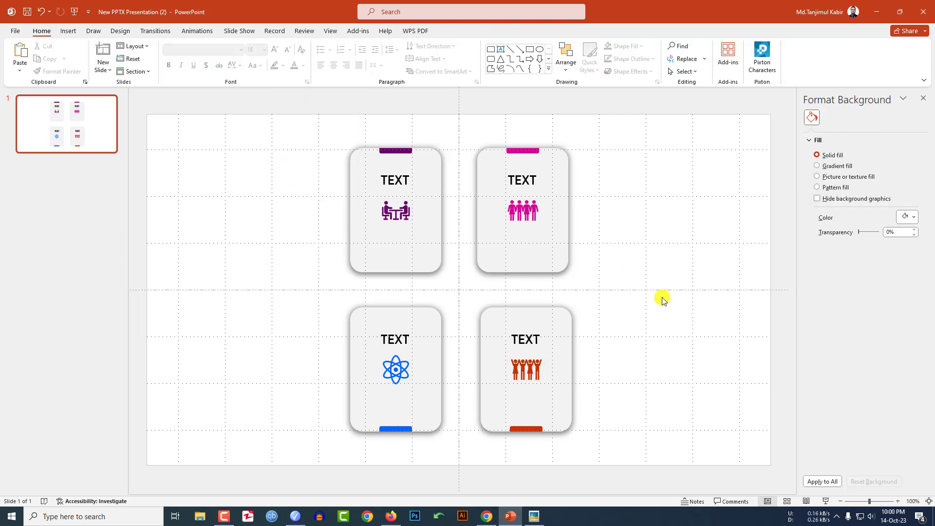
click(41, 12)
Draw an oval circle centred where the four cards meet and remove its outline
click(69, 31)
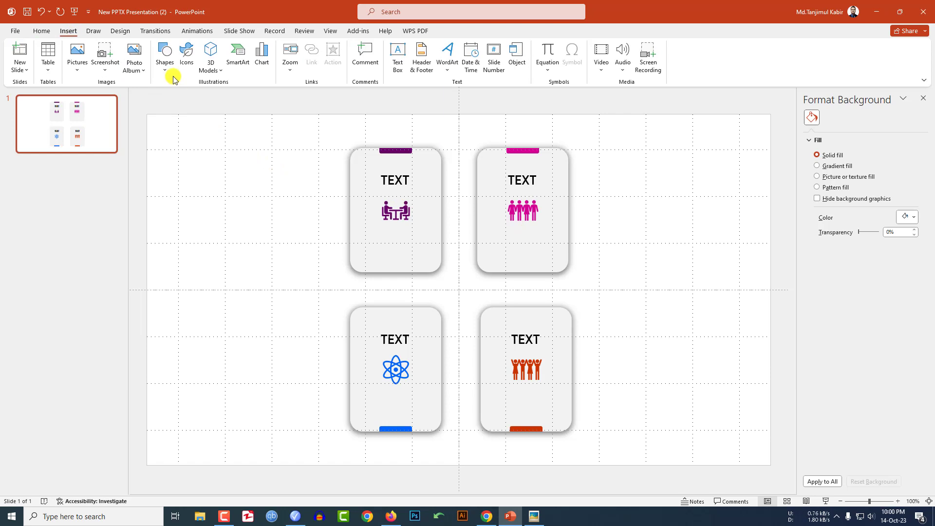
click(165, 68)
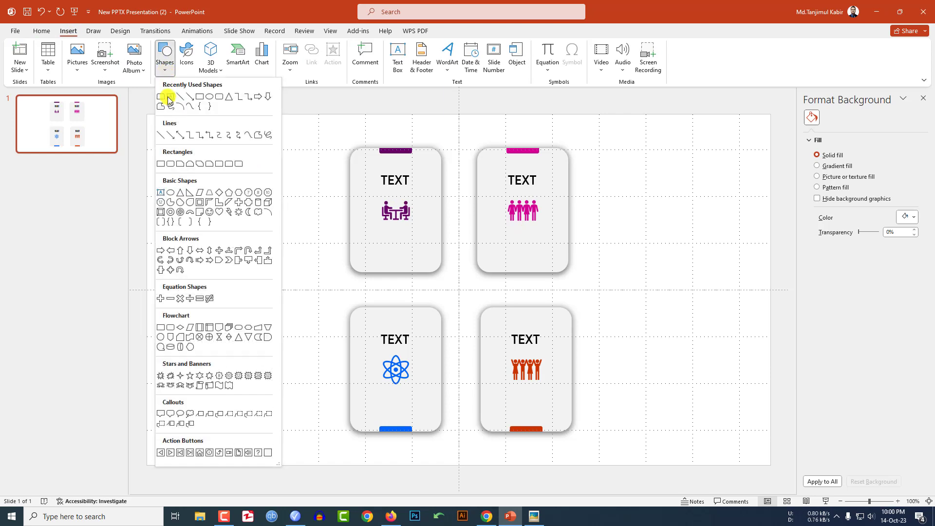
click(208, 97)
drag(413, 248, 524, 358)
drag(490, 320, 481, 308)
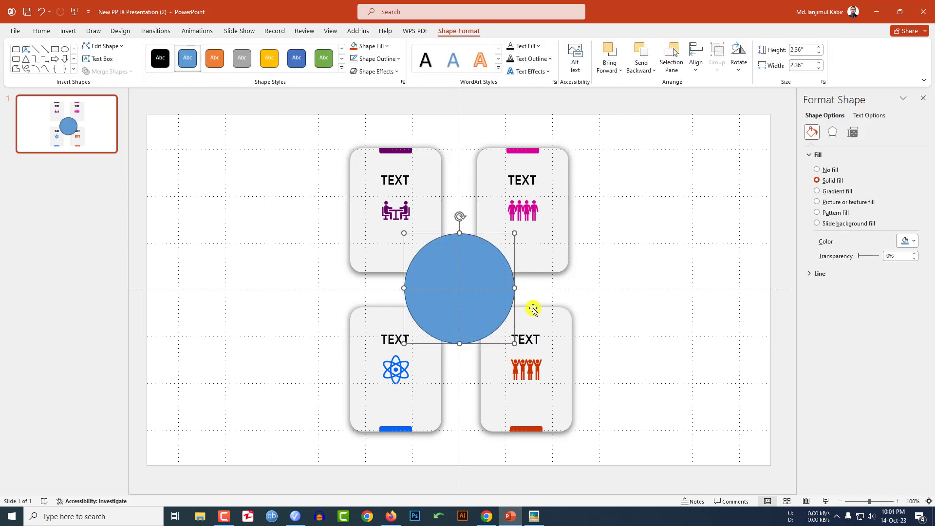
click(390, 59)
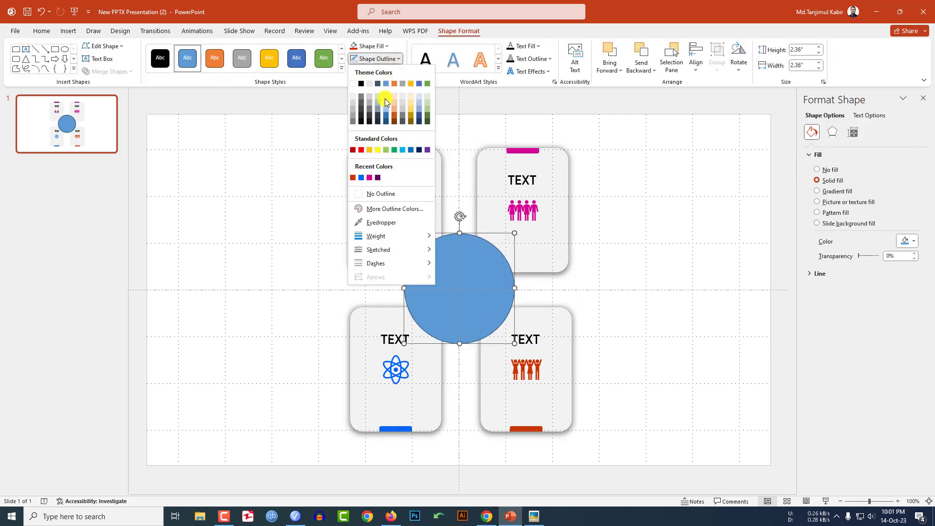
click(393, 191)
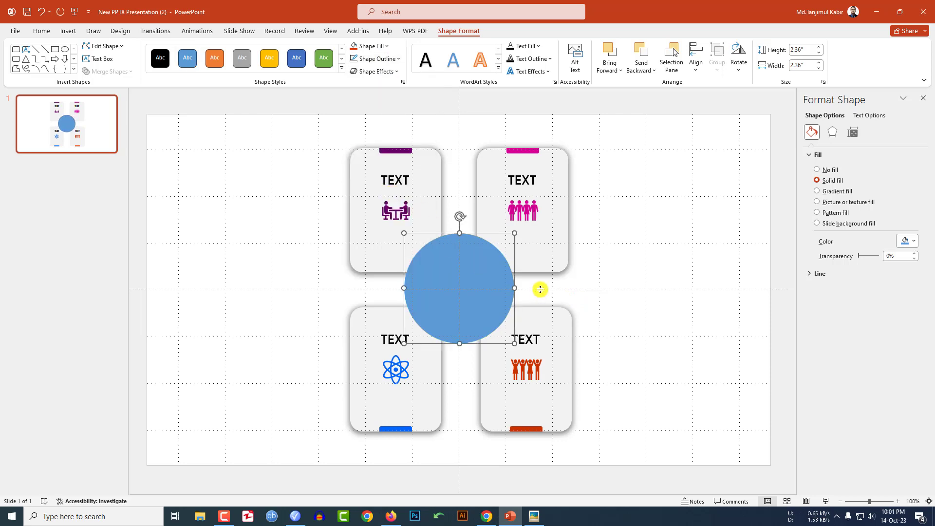
Fill the copied circle white, shrink it, and centre it on the blue circle
click(370, 47)
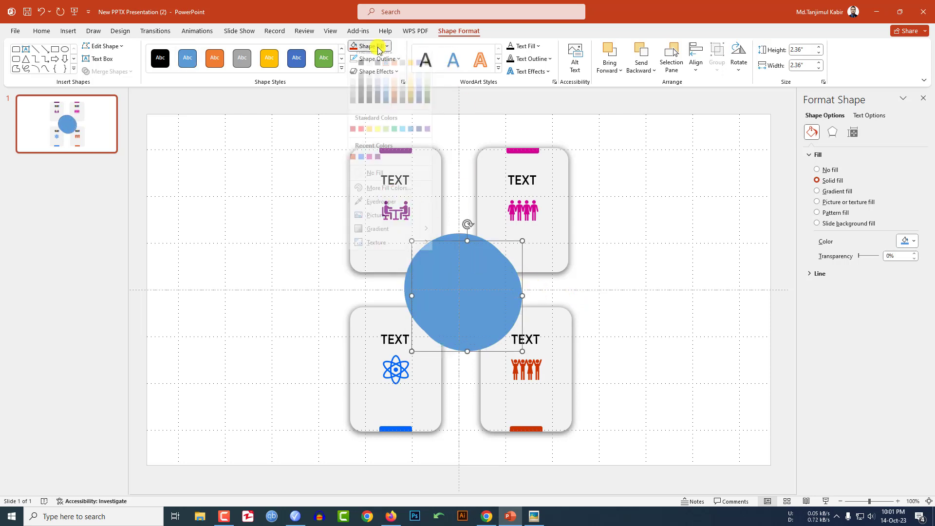
click(361, 71)
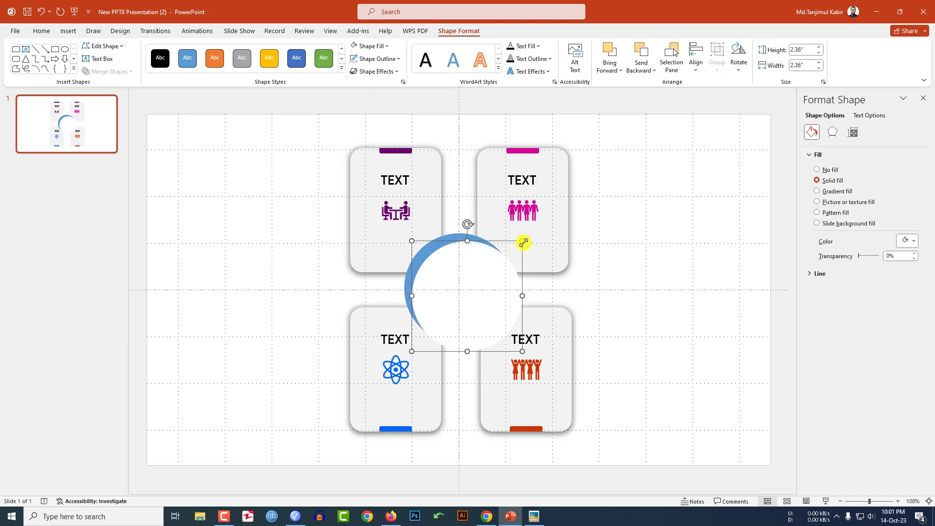
drag(522, 241, 503, 274)
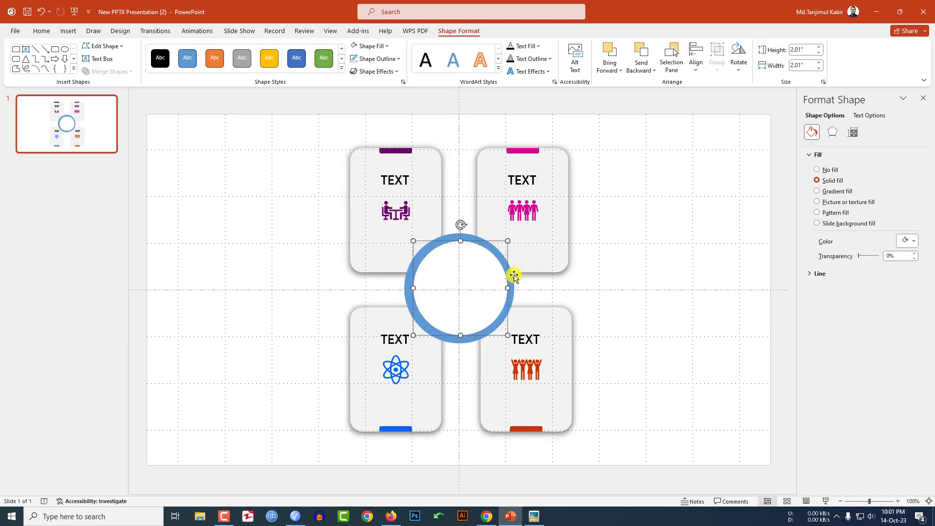
click(512, 275)
shift+click(475, 275)
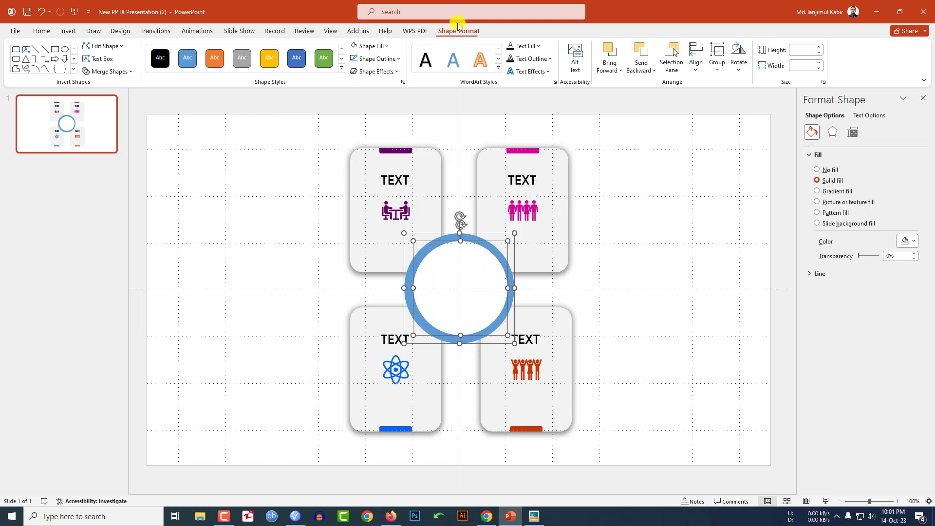
click(695, 58)
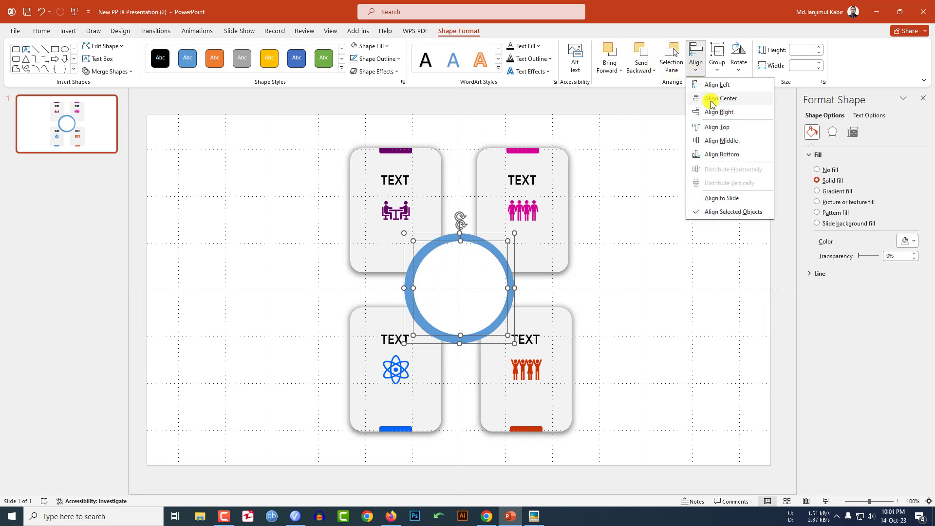
click(712, 102)
click(646, 245)
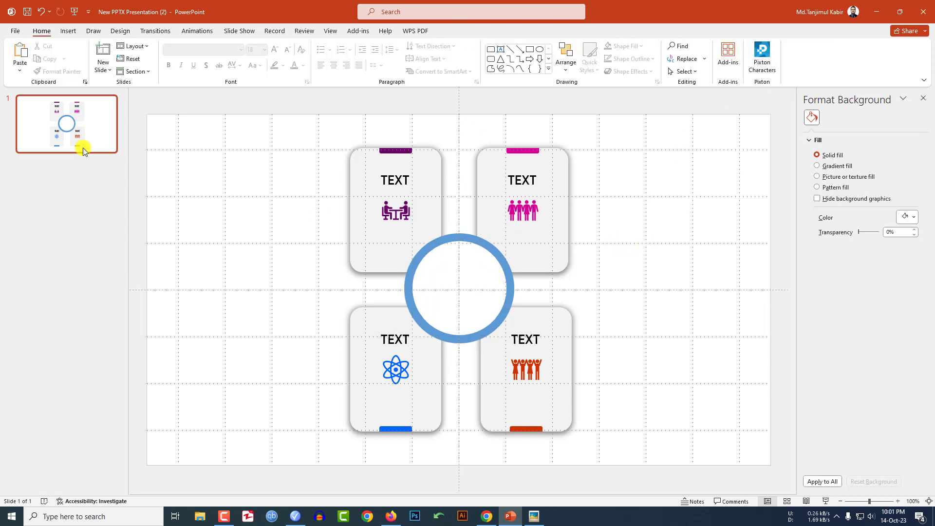
right_click(95, 125)
Duplicate slide 1, then fragment the four cards and blue ring with Merge Shapes
click(131, 221)
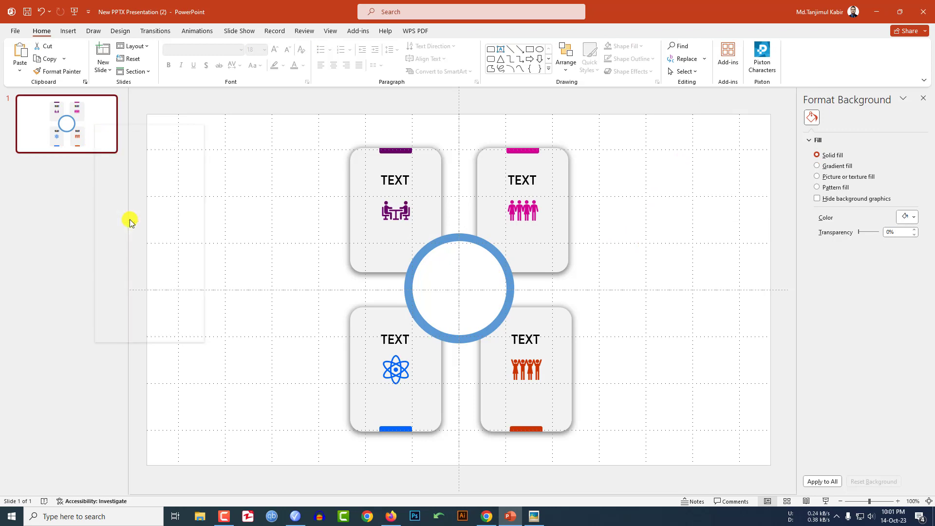
click(524, 249)
shift+click(392, 245)
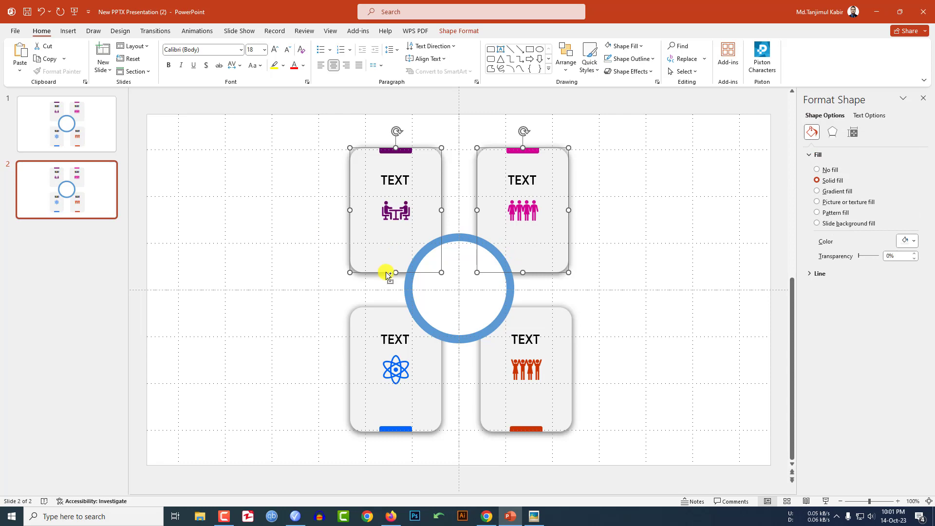
shift+click(382, 310)
shift+click(540, 316)
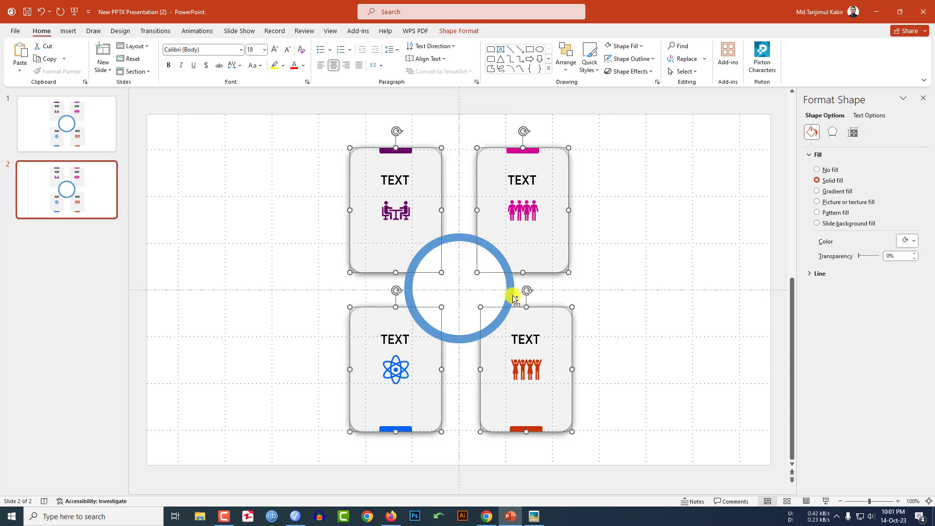
shift+click(512, 294)
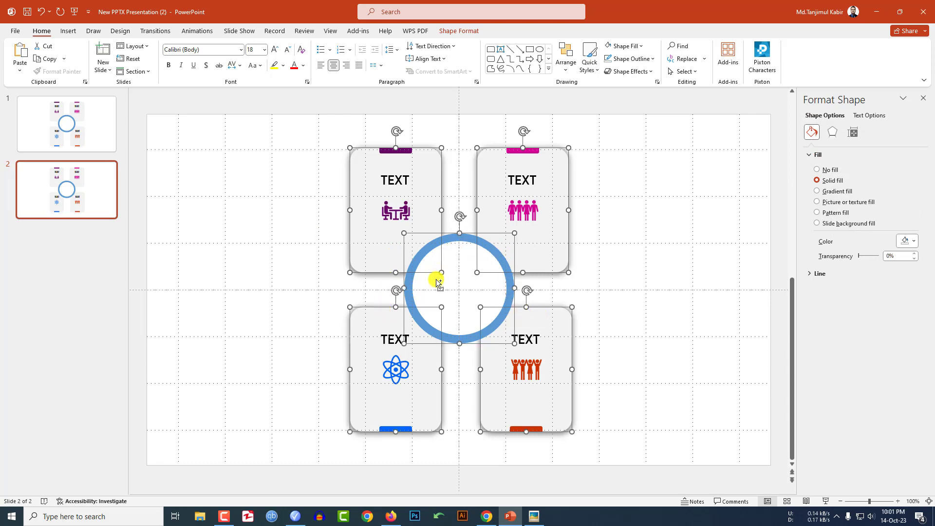
click(458, 31)
click(127, 73)
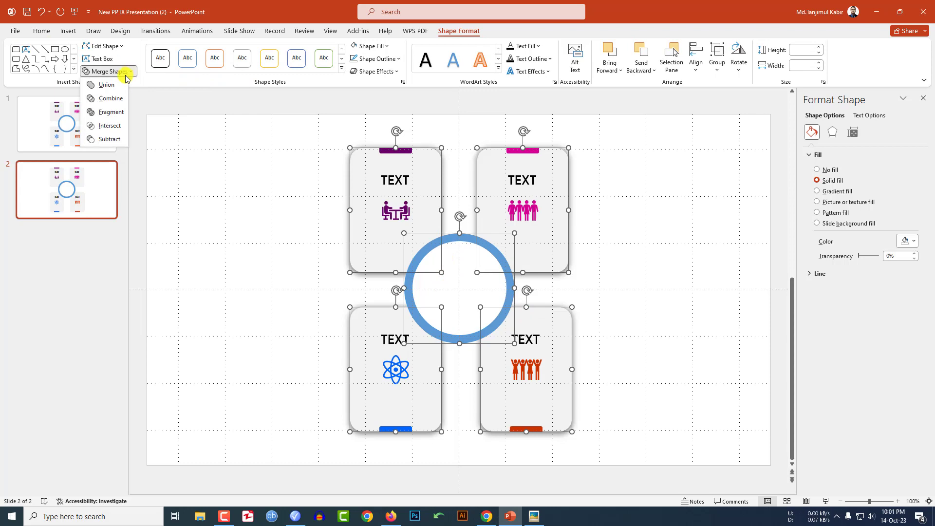
click(111, 112)
Delete the centre fragment, group the four arc pieces, and paste them onto slide 1
drag(461, 339, 654, 306)
key(Delete)
click(503, 314)
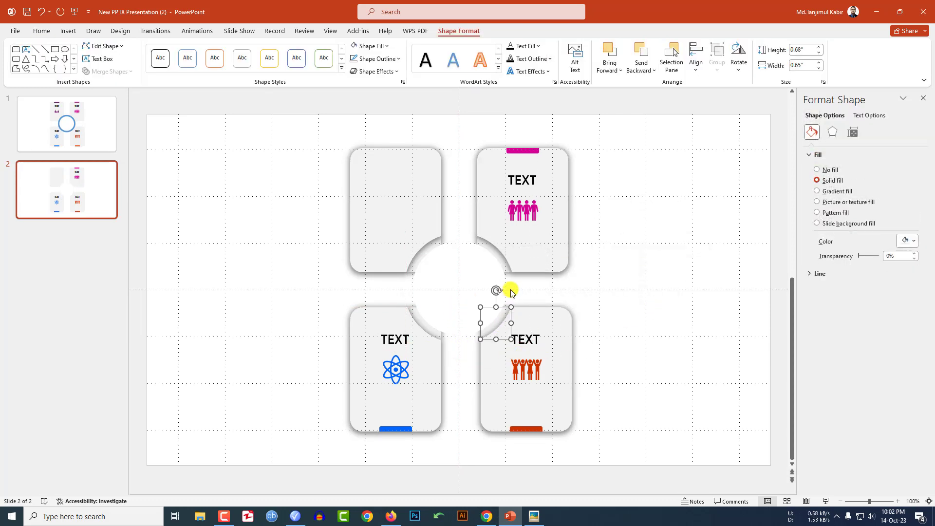
shift+click(504, 264)
shift+click(424, 253)
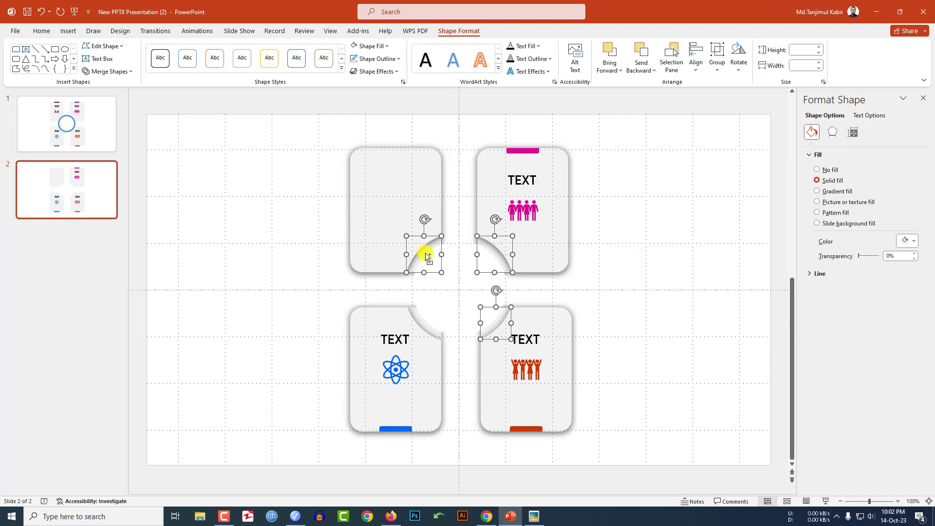
key(ctrl+g)
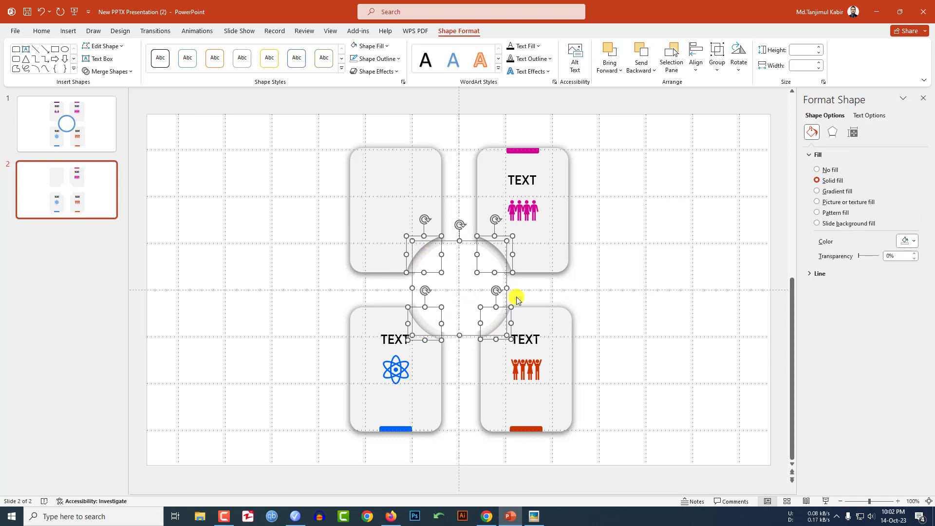
key(ctrl+g)
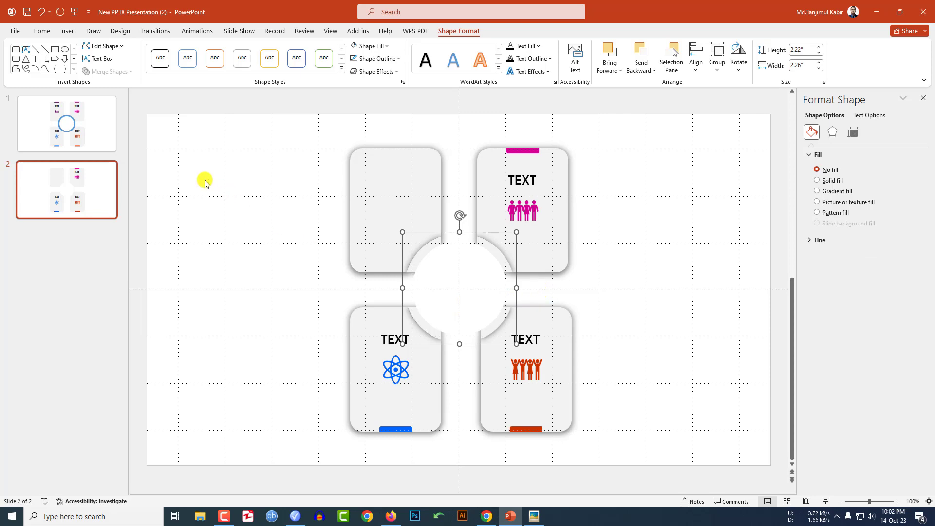
click(109, 142)
key(ctrl+v)
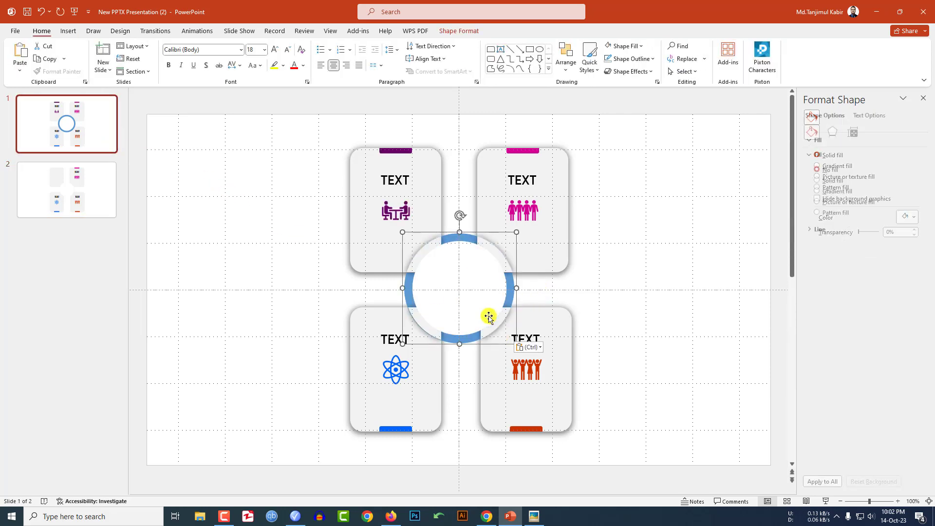
Delete the pasted ring and ungroup the original ring into separate arcs
click(640, 265)
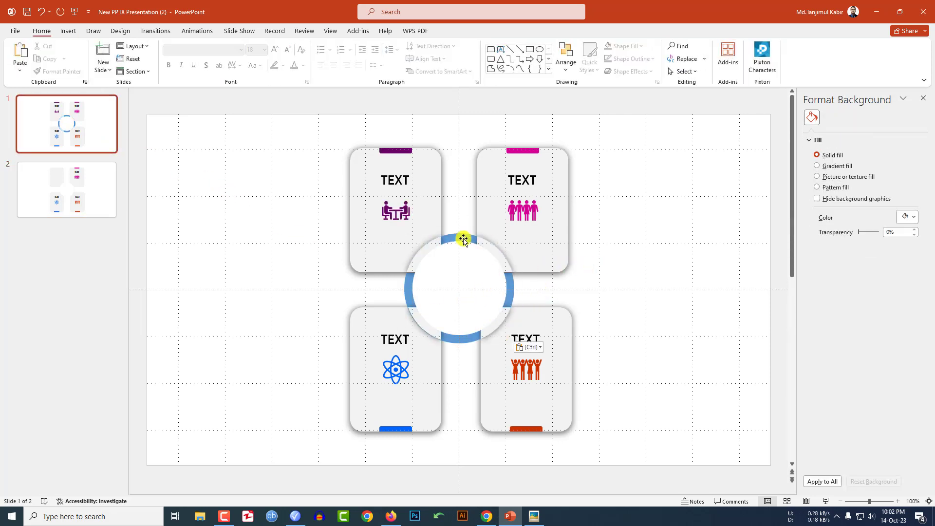
click(461, 239)
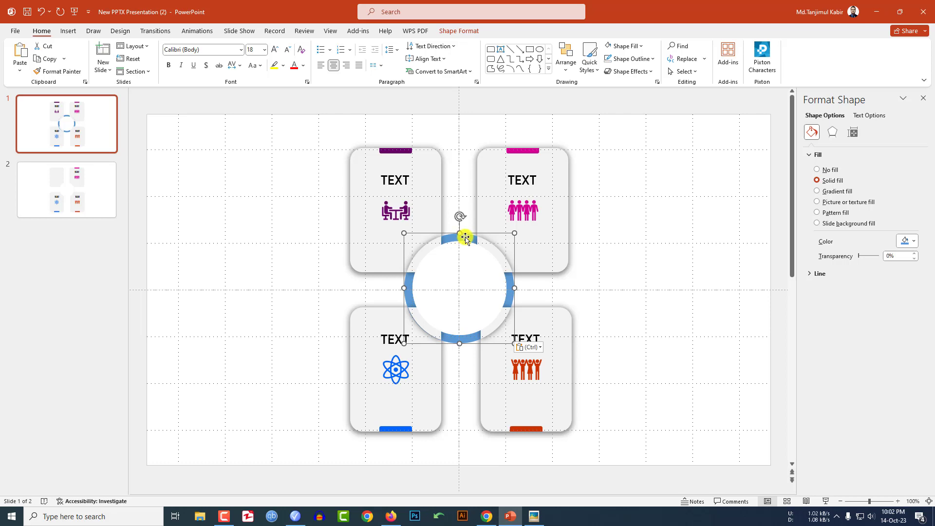
key(Delete)
click(430, 249)
right_click(430, 249)
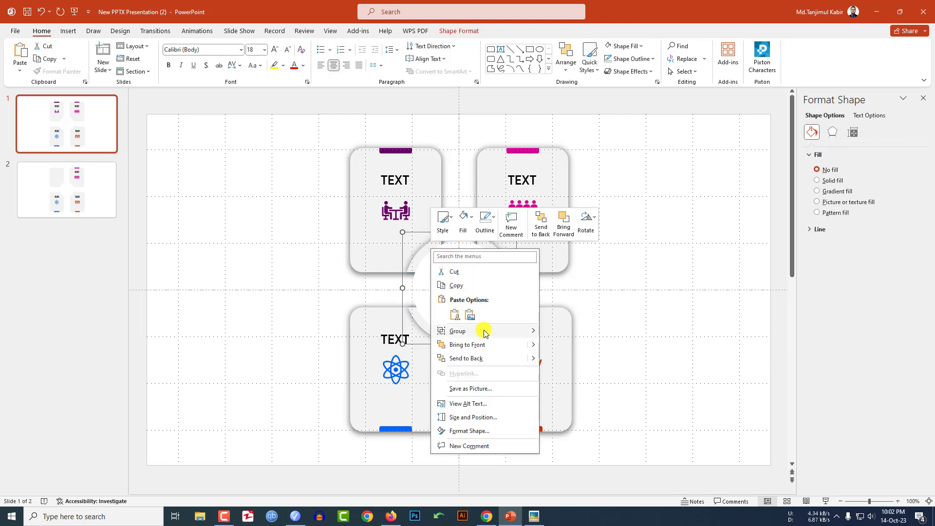
mouse_move(482, 330)
click(566, 361)
click(597, 290)
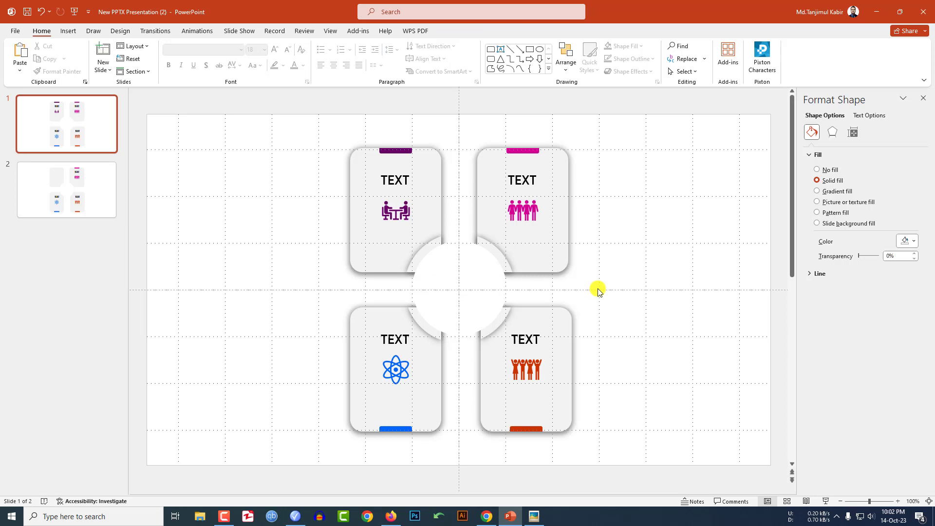
Eyedrop magenta onto the top-right arc and purple onto the top-left arc
click(501, 252)
click(460, 32)
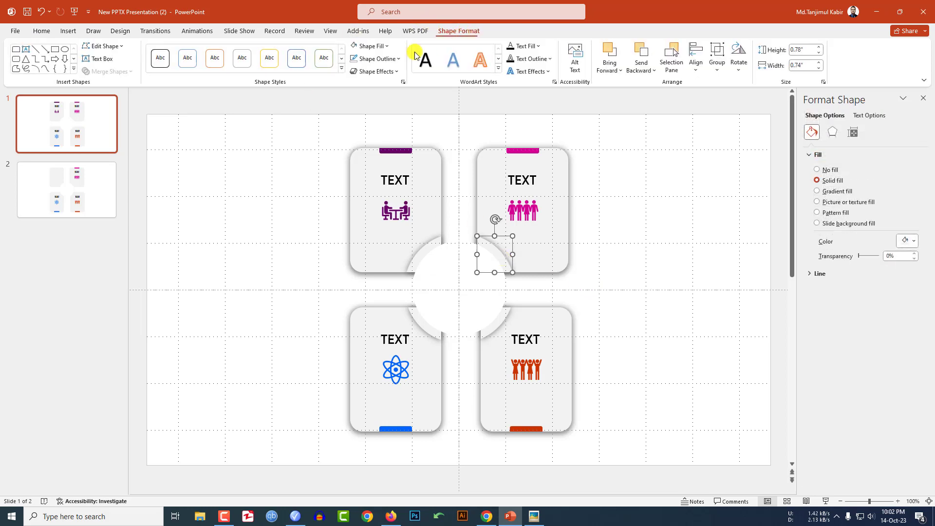
click(389, 46)
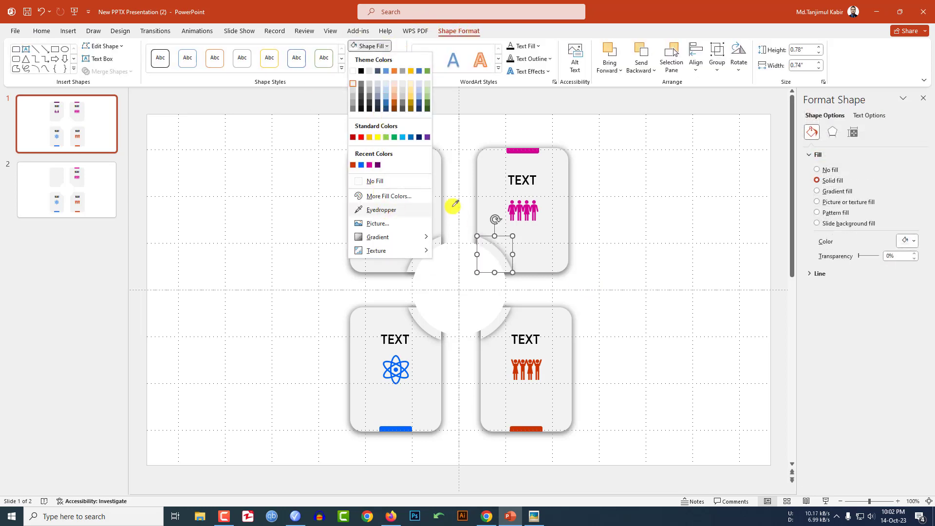
click(384, 209)
click(522, 208)
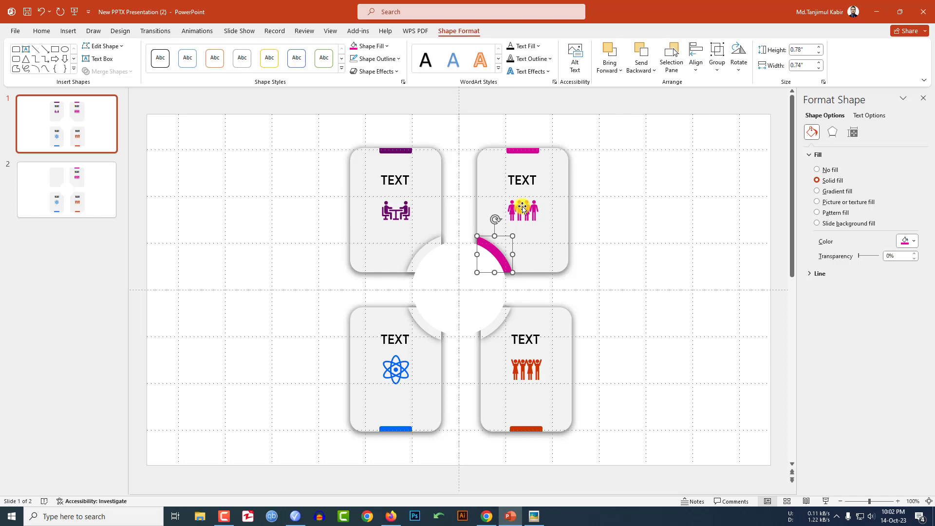
click(427, 246)
click(387, 47)
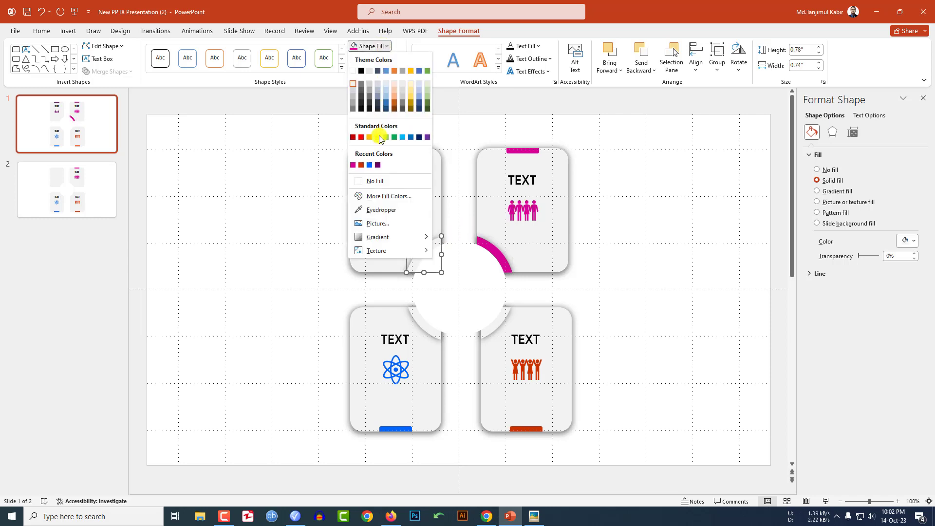
click(385, 209)
click(401, 150)
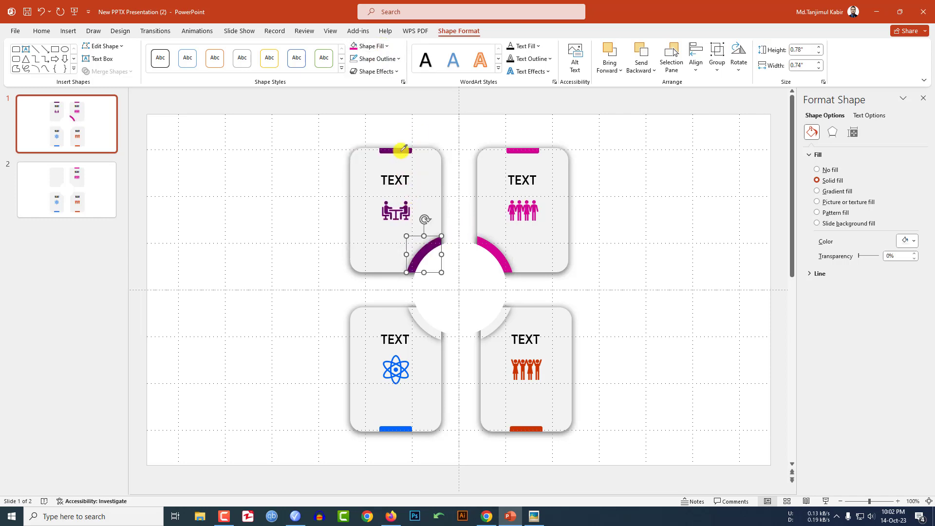
Eyedrop blue onto the bottom-left arc and red-orange onto the bottom-right arc
click(426, 327)
click(387, 47)
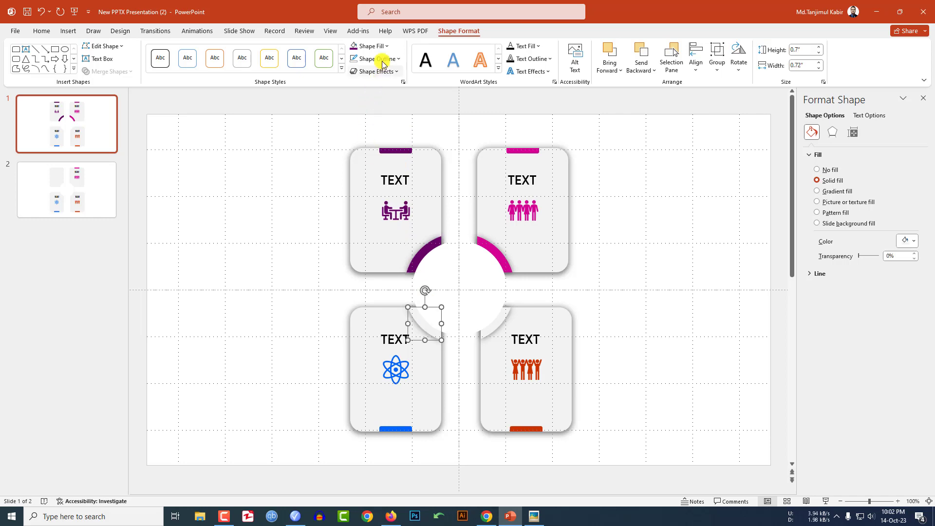
click(385, 209)
click(400, 427)
click(491, 327)
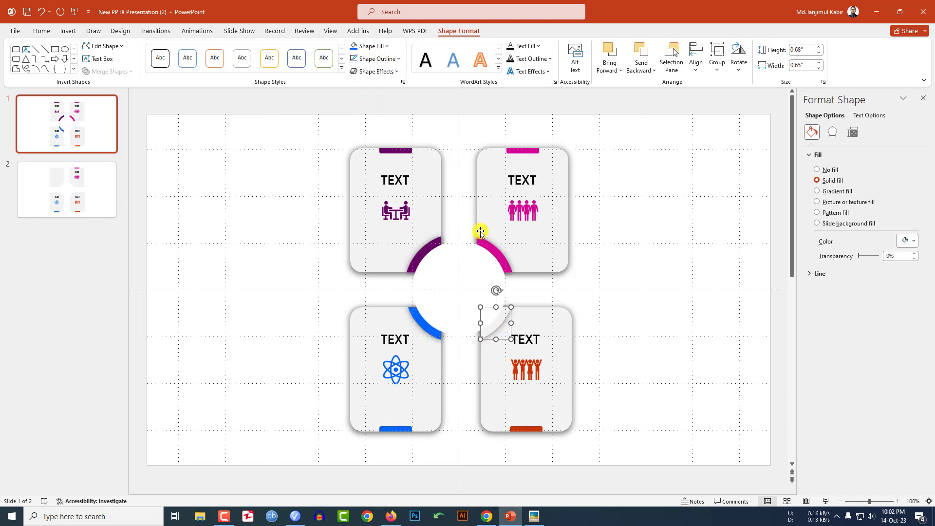
click(387, 46)
click(385, 210)
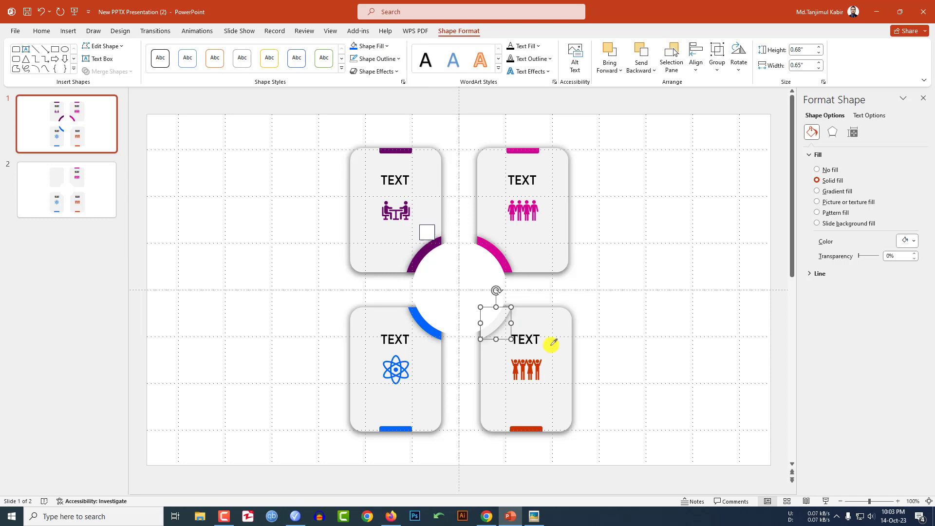
click(613, 317)
click(68, 31)
click(164, 63)
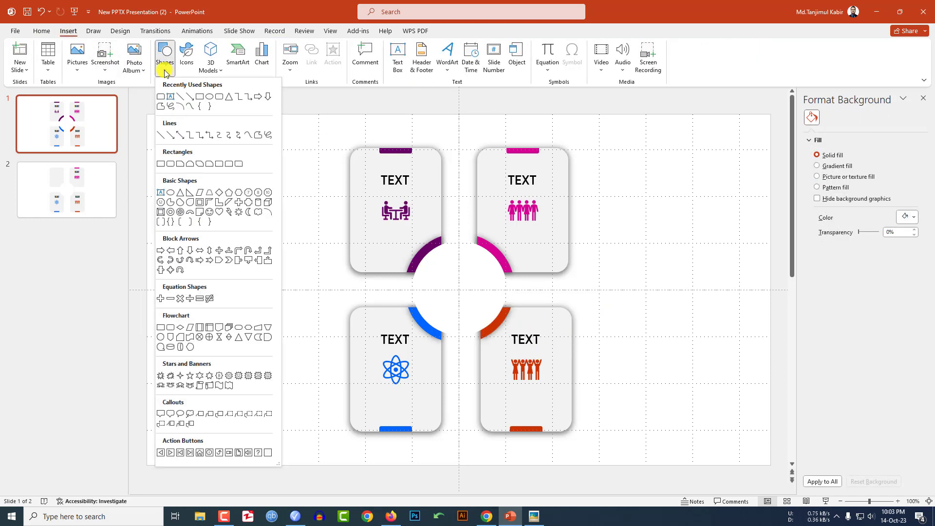
Add a text box at the circle's centre reading OUR GOAL in bold LEMON MILK
click(172, 100)
drag(435, 263, 481, 307)
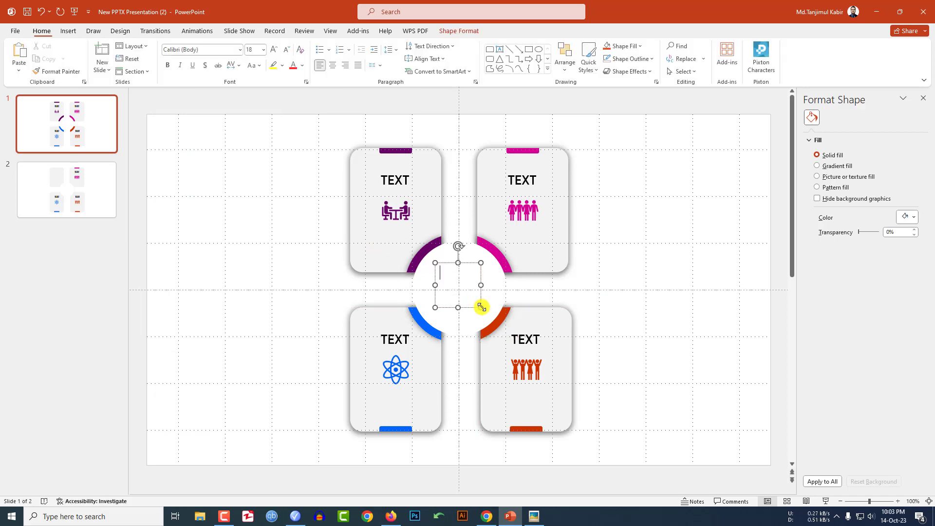
text(OUR GOA)
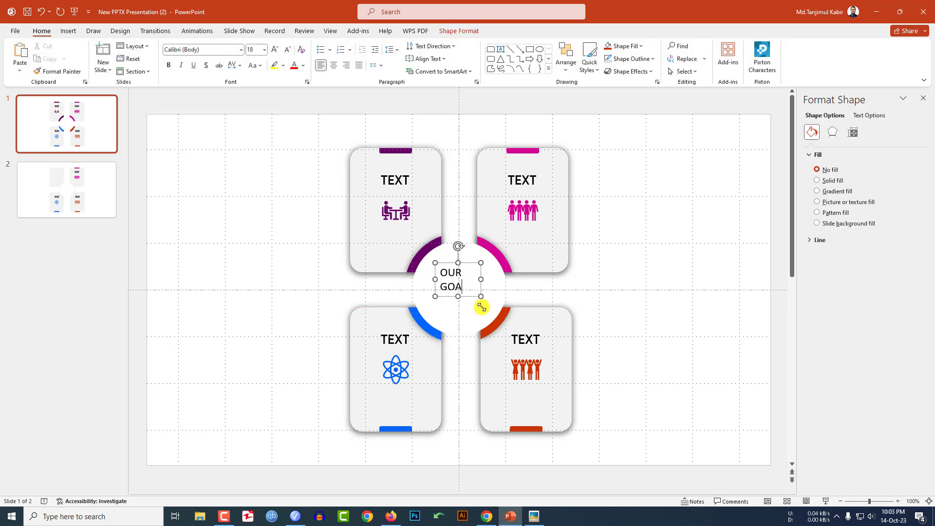
text(L)
key(ctrl+a)
click(208, 50)
text(LEMON MILK)
key(Return)
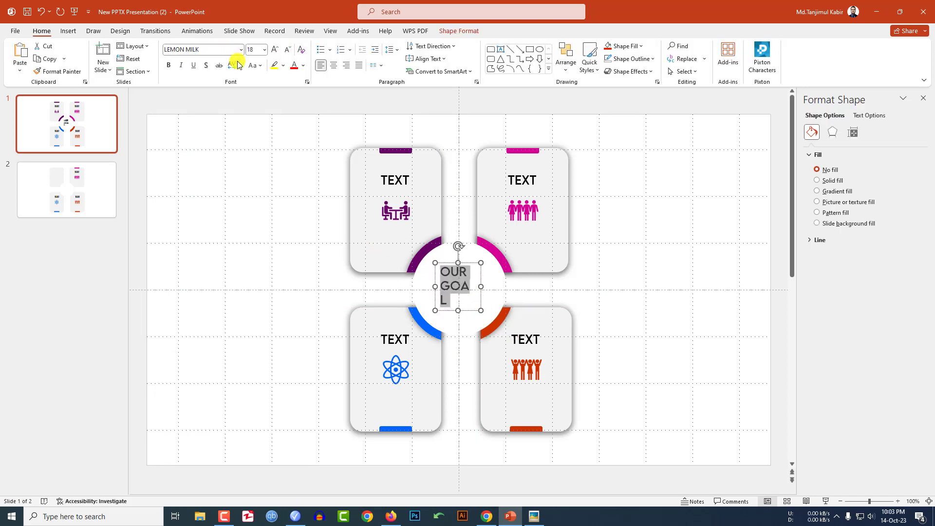
click(176, 65)
Break the label onto two lines and enlarge the word OUR by two size steps
drag(481, 324, 497, 320)
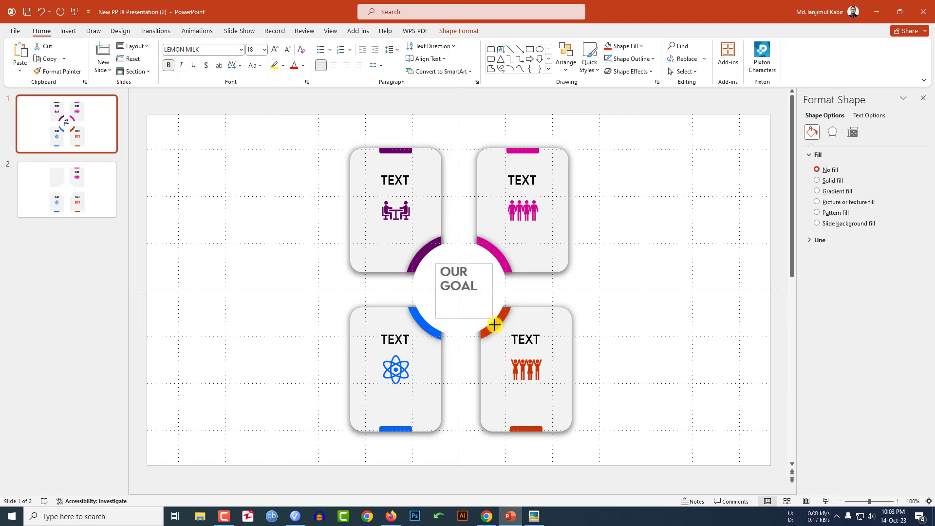
double_click(443, 267)
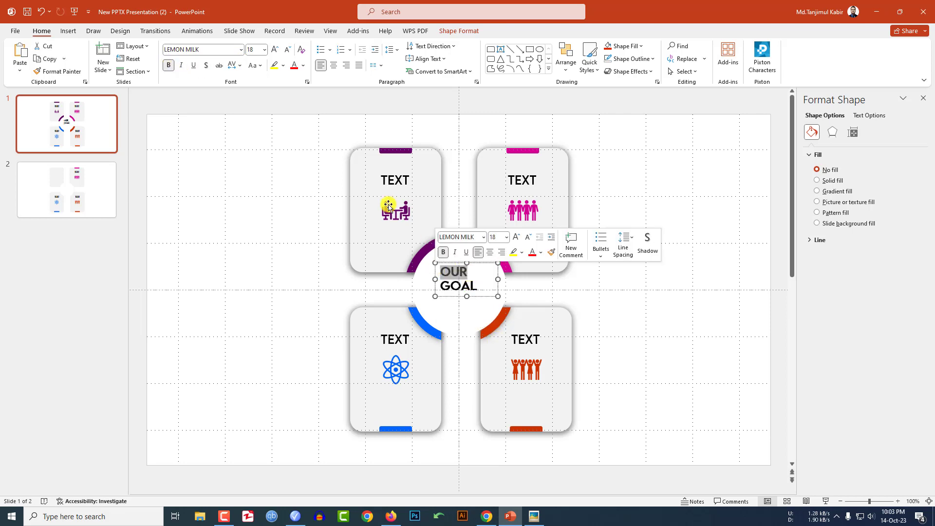
click(276, 50)
click(277, 50)
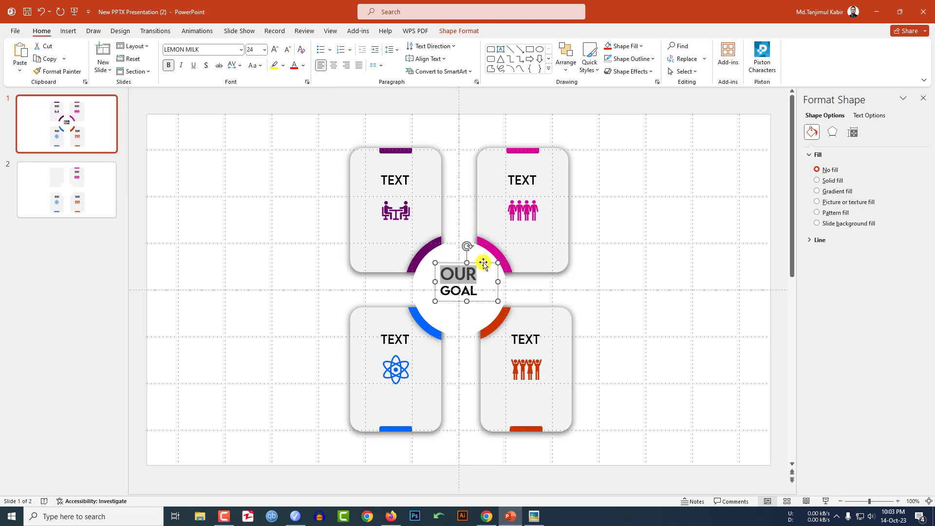
Centre the OUR GOAL label horizontally and vertically on the white circle
drag(483, 264, 457, 289)
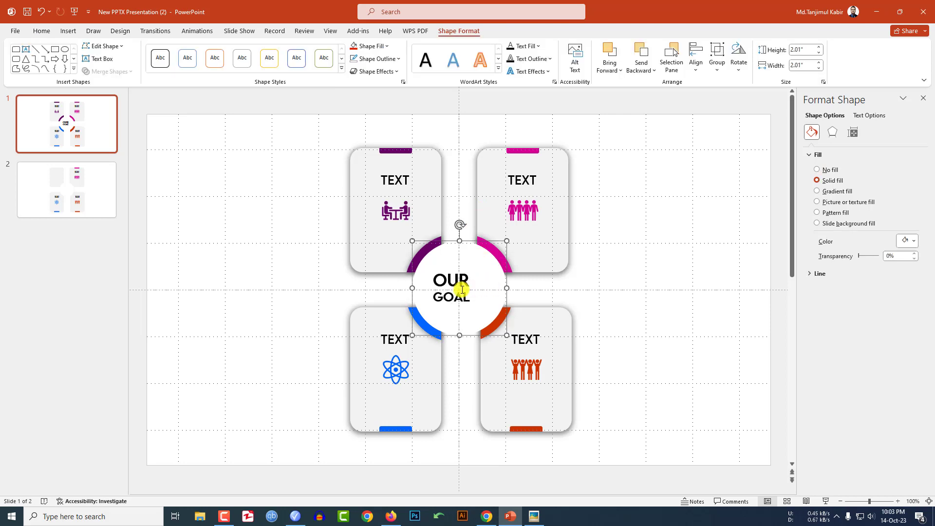
click(697, 66)
click(721, 98)
click(696, 63)
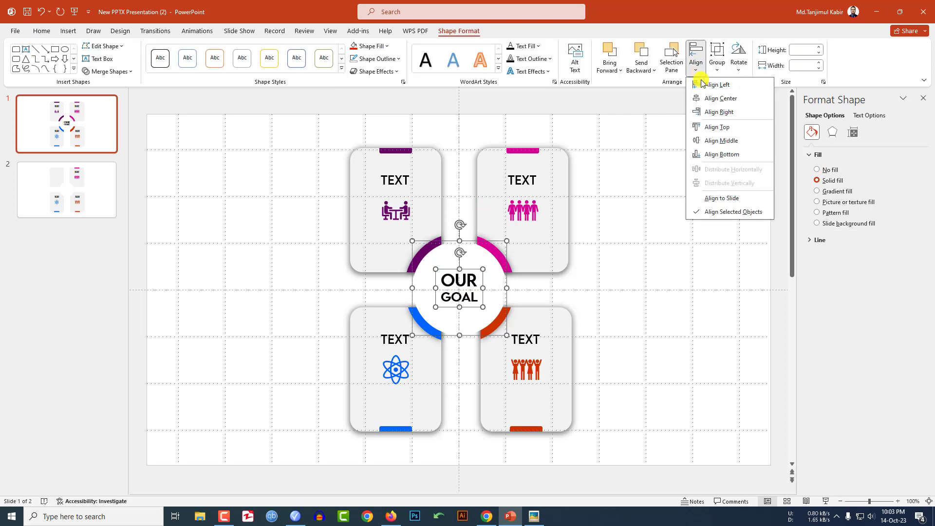
click(714, 140)
click(665, 230)
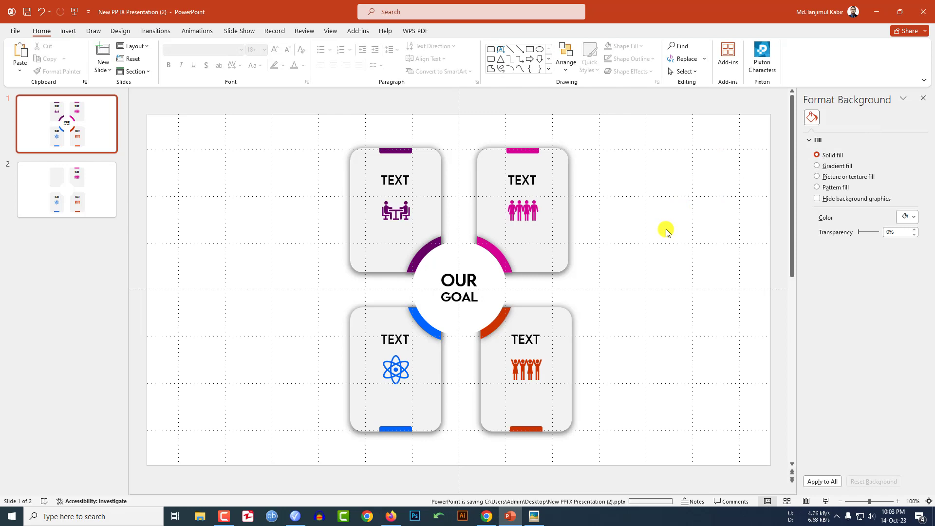